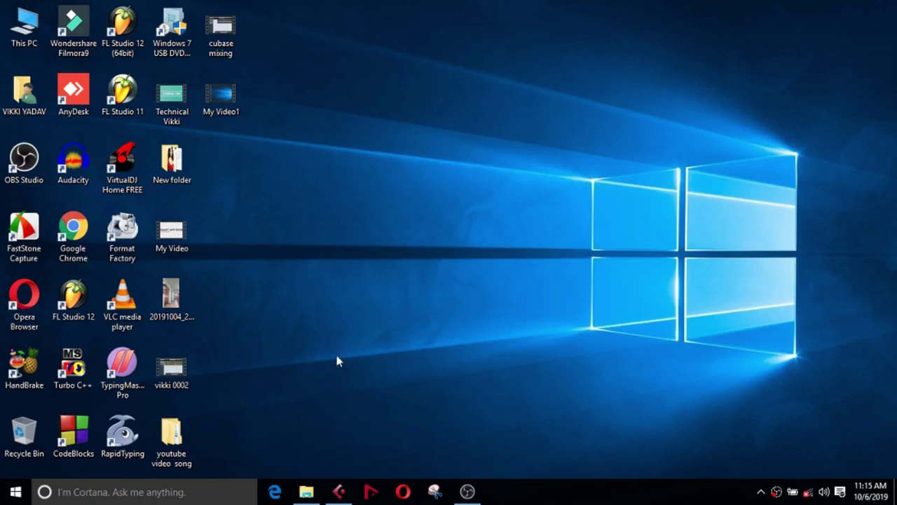
# Switch to Cubase, mute the Audio 02 vocal track and play the backing track on its own
pyautogui.click(340, 491)
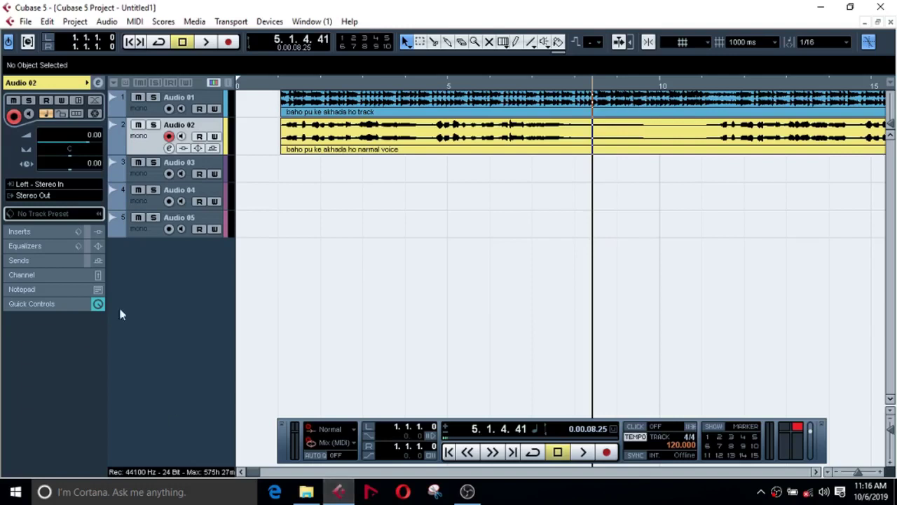
pyautogui.click(138, 125)
pyautogui.press('space')
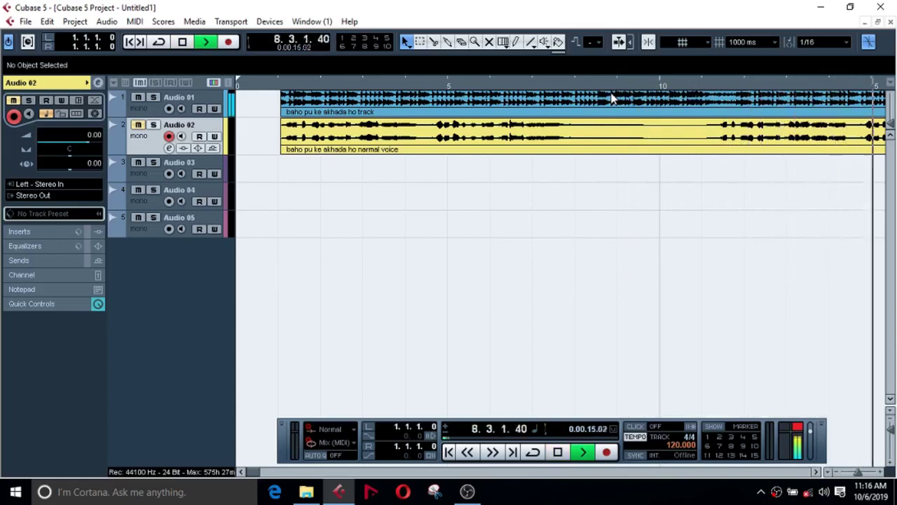
pyautogui.press('space')
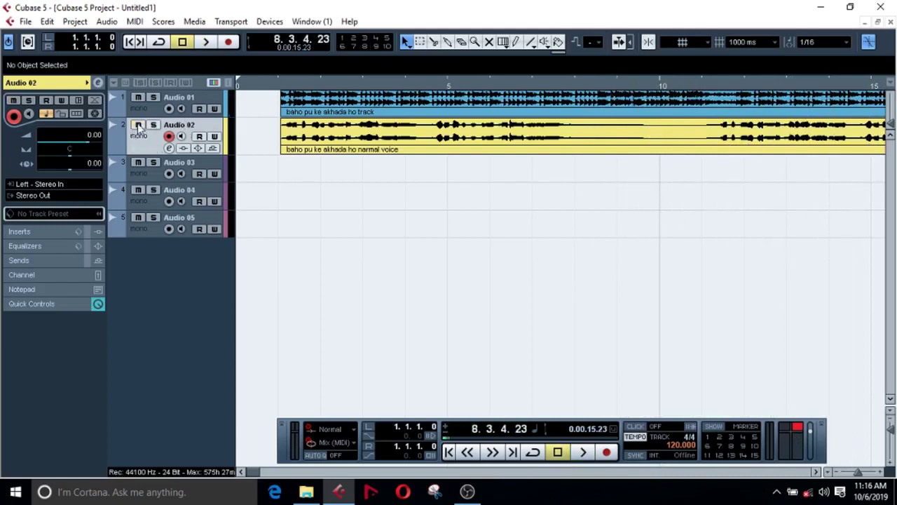
# Mute the Audio 01 backing track and start playing the vocal alone from about 10.4 seconds
pyautogui.click(138, 98)
pyautogui.click(284, 89)
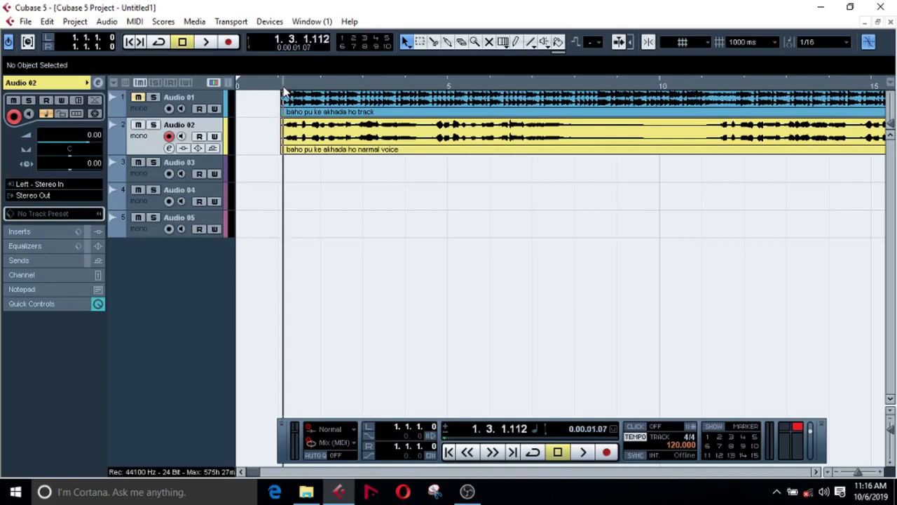
pyautogui.click(687, 90)
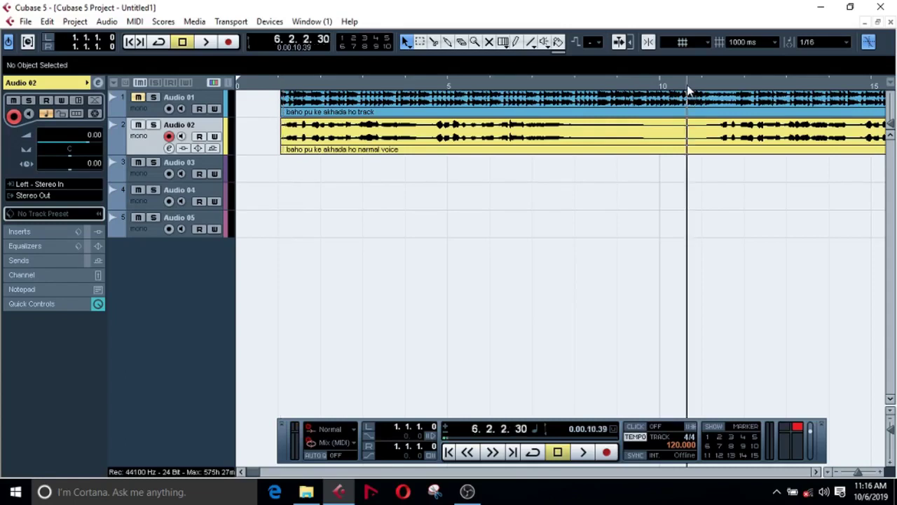
pyautogui.click(689, 89)
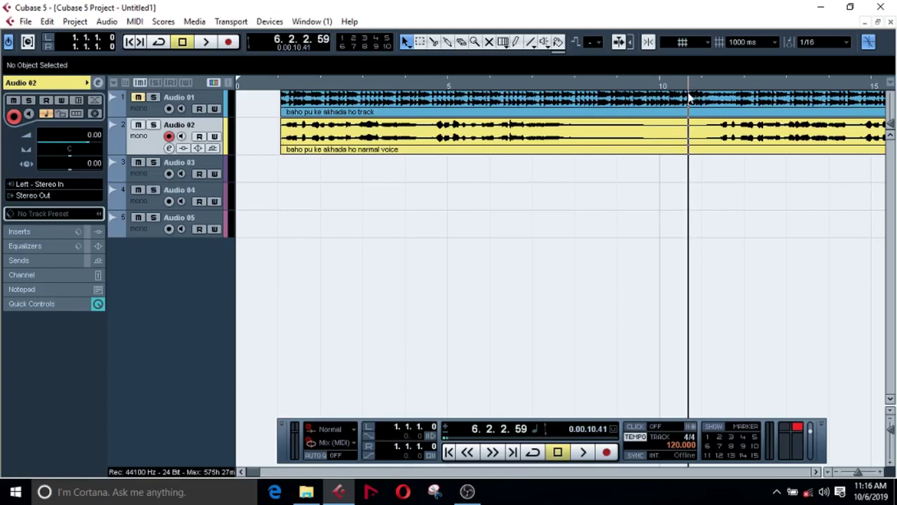
pyautogui.press('space')
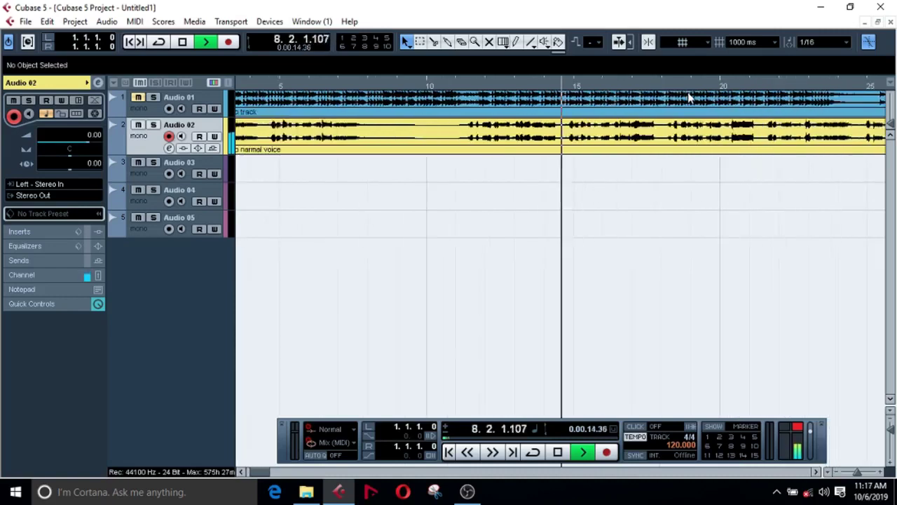
# Follow the dry vocal on Audio 02 to the end of the clip and stop playback
pyautogui.press('h')
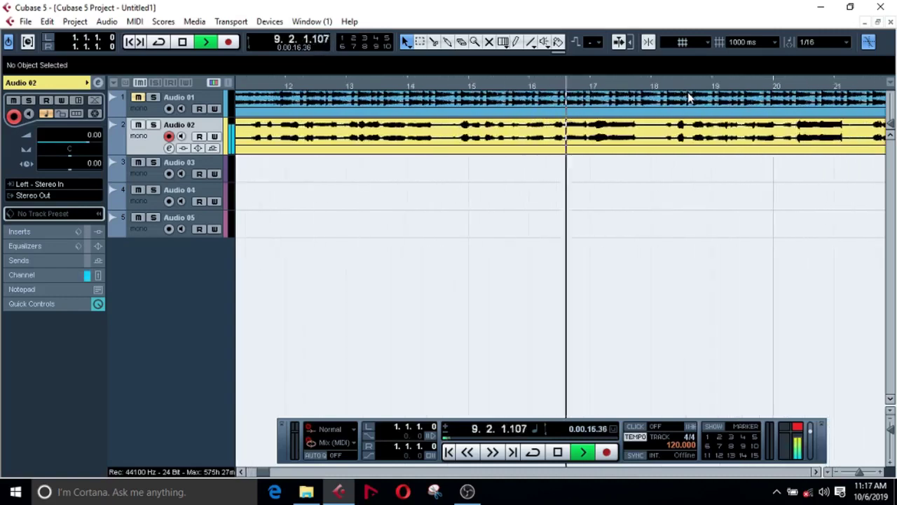
pyautogui.press('h')
pyautogui.press('g')
pyautogui.press('g')
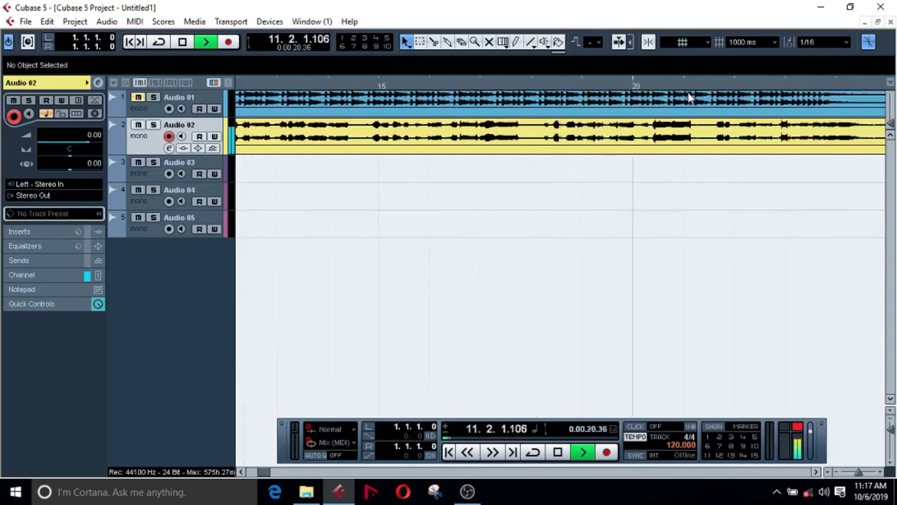
pyautogui.press('g')
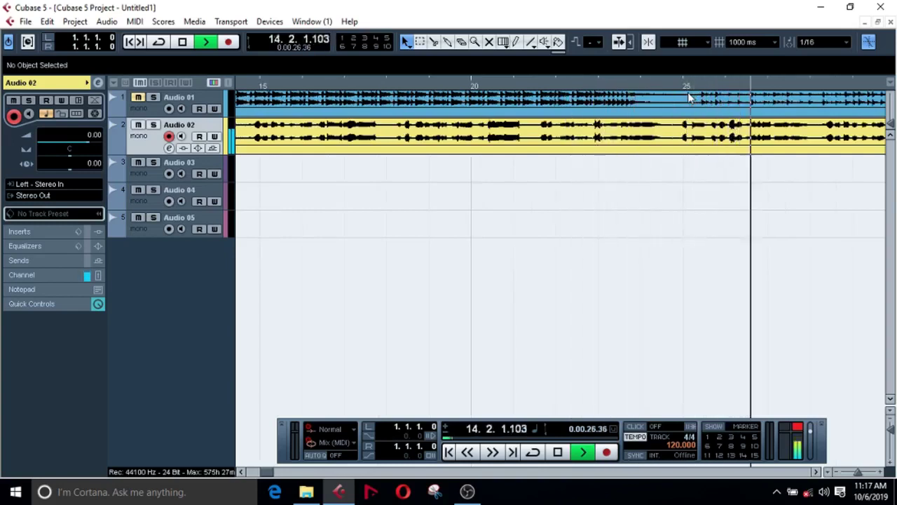
pyautogui.press('g')
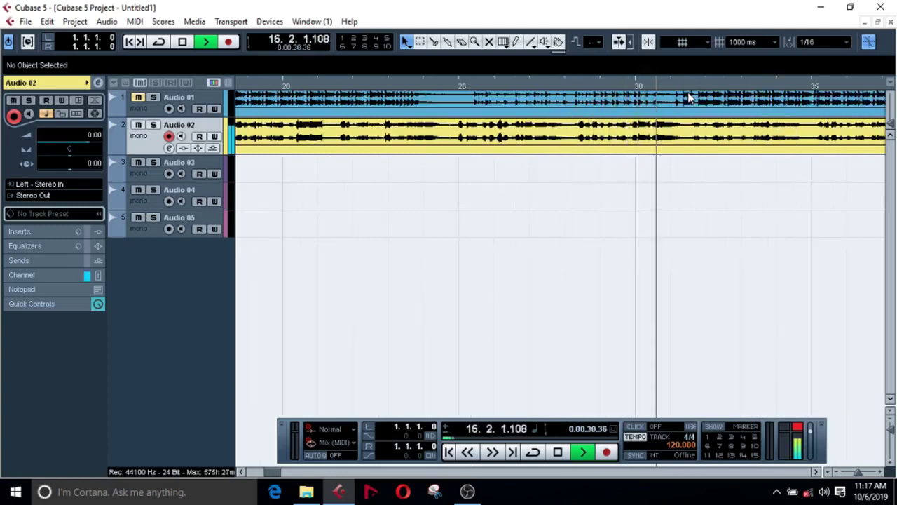
pyautogui.press('g')
pyautogui.press('h')
pyautogui.press('h')
pyautogui.press('h')
pyautogui.press('h')
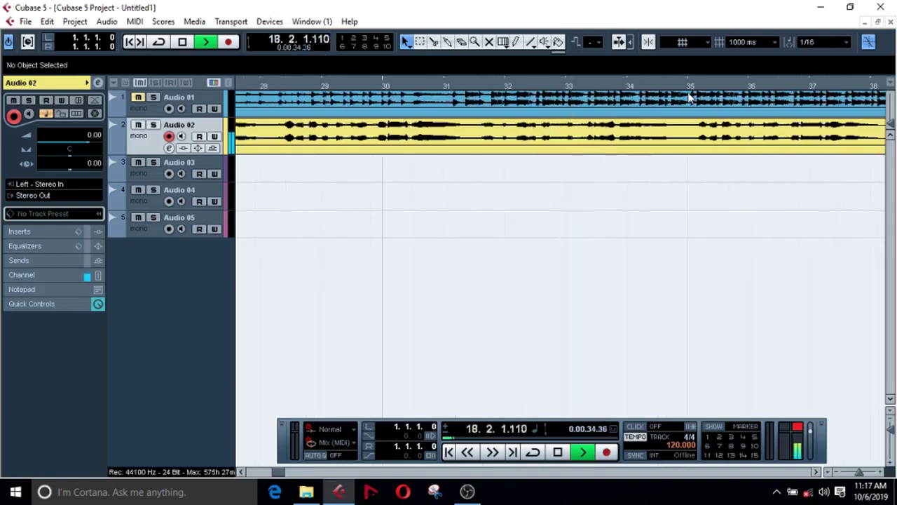
pyautogui.press('h')
pyautogui.press('h')
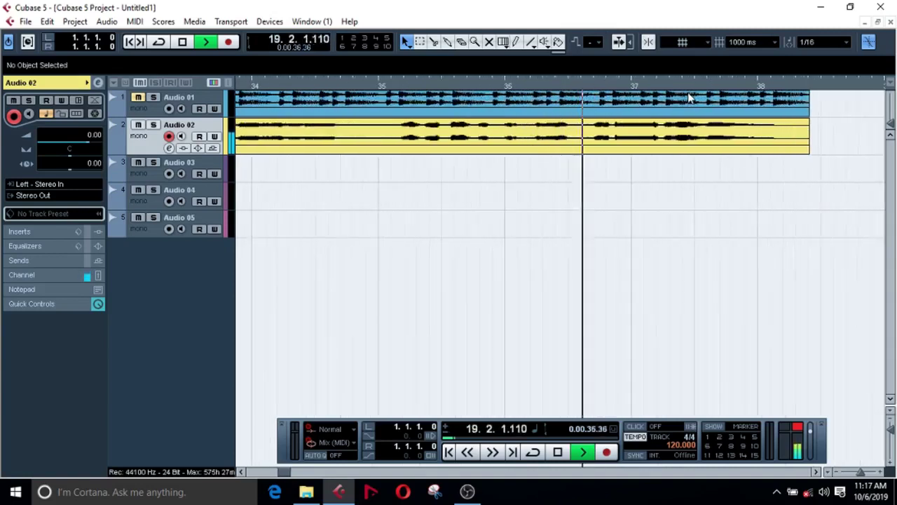
pyautogui.press('h')
pyautogui.press('h')
pyautogui.press('space')
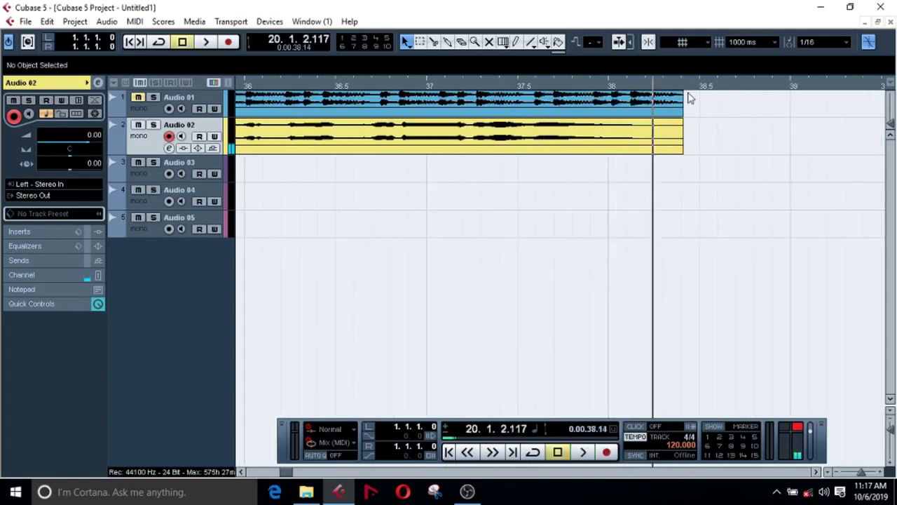
# Go back to the beginning of the song and place the playback cursor at about 11 seconds, before the second vocal passage
pyautogui.click(243, 473)
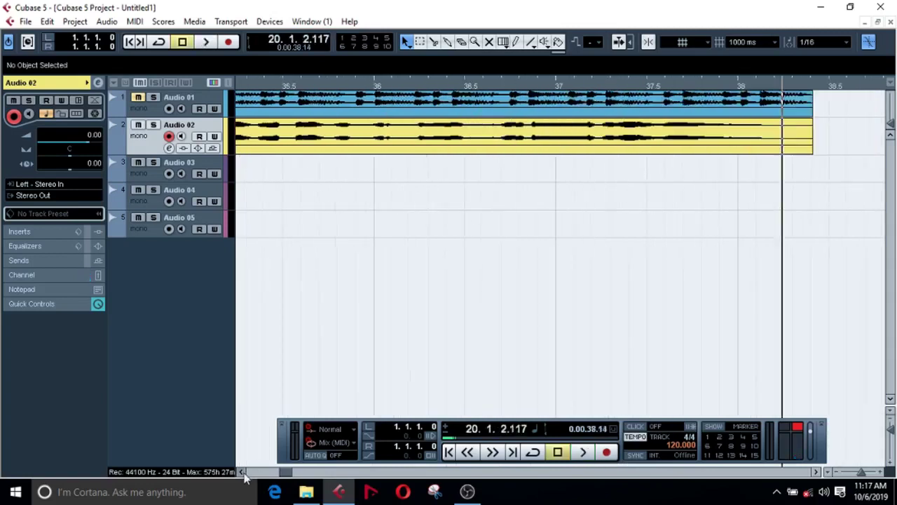
pyautogui.click(243, 473)
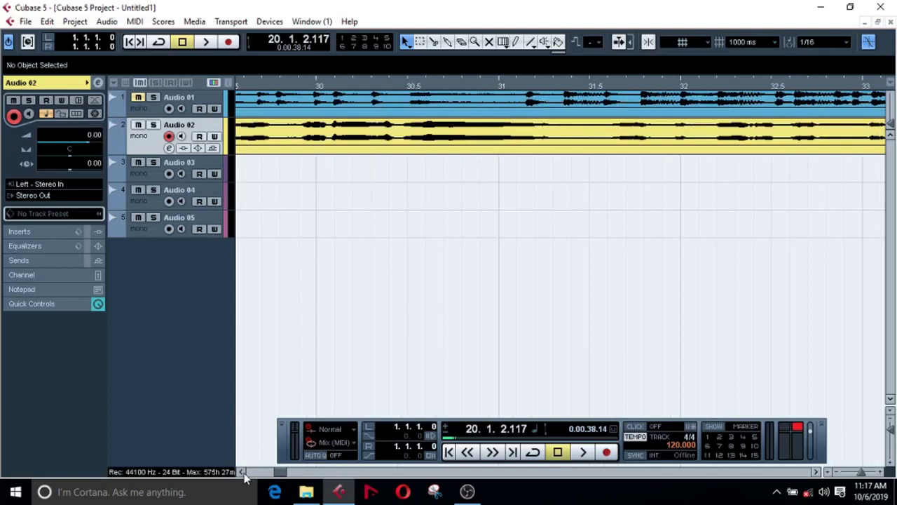
pyautogui.press('g')
pyautogui.press('g')
pyautogui.press('g')
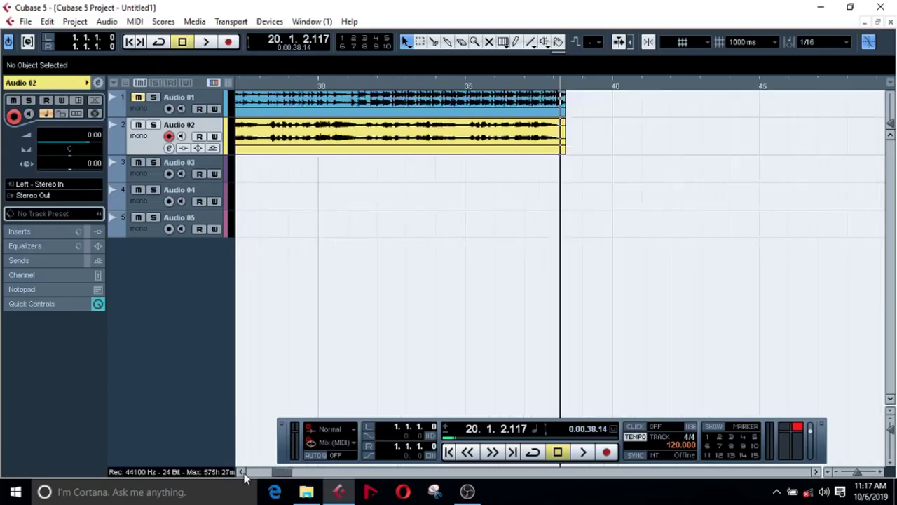
pyautogui.click(244, 473)
pyautogui.click(243, 473)
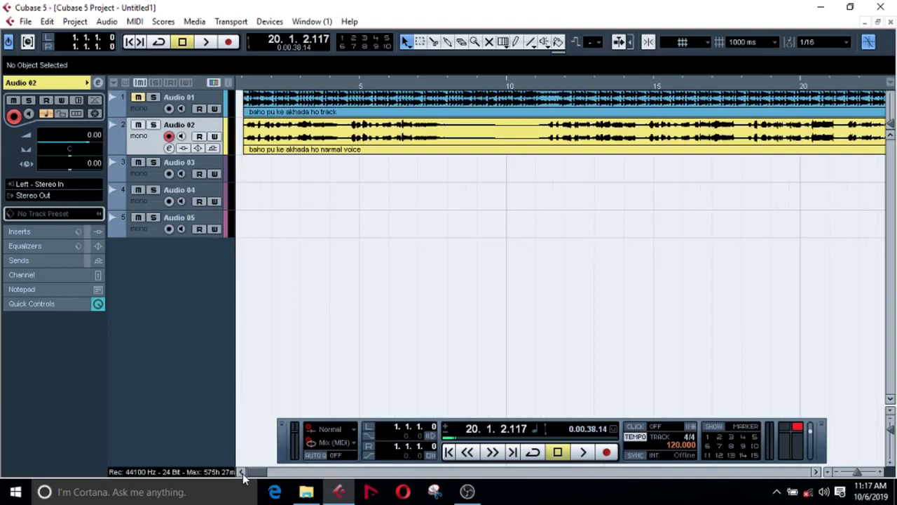
pyautogui.press('h')
pyautogui.press('h')
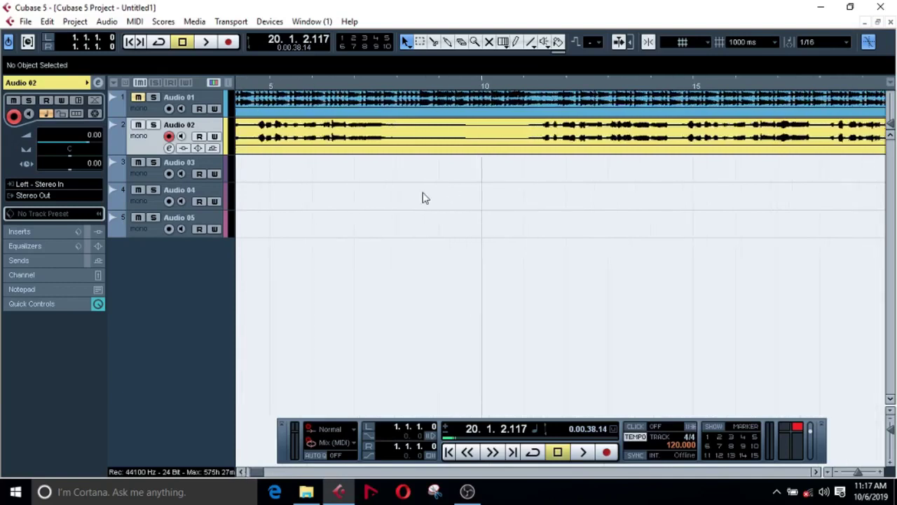
pyautogui.click(527, 87)
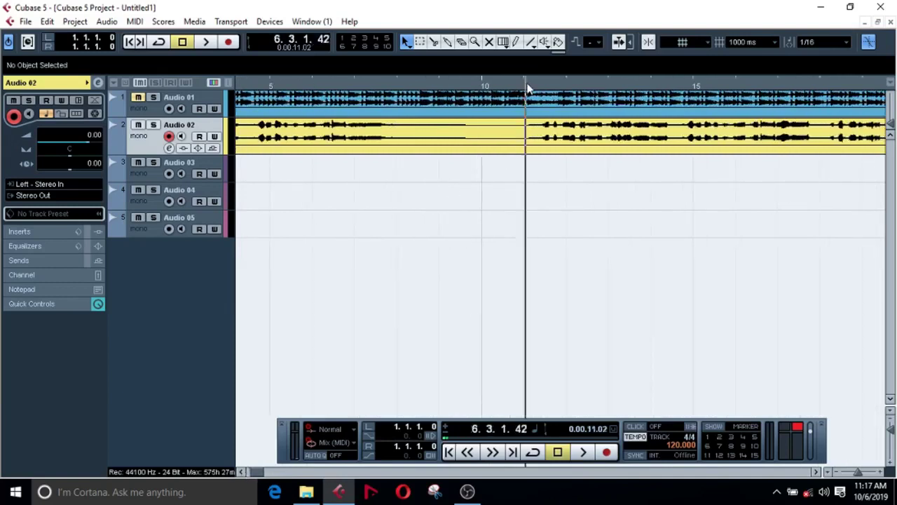
# Open the Audio 02 channel settings and load Auto-Tune 8.1 from the Pitch Shift effects in the first insert slot
pyautogui.click(169, 149)
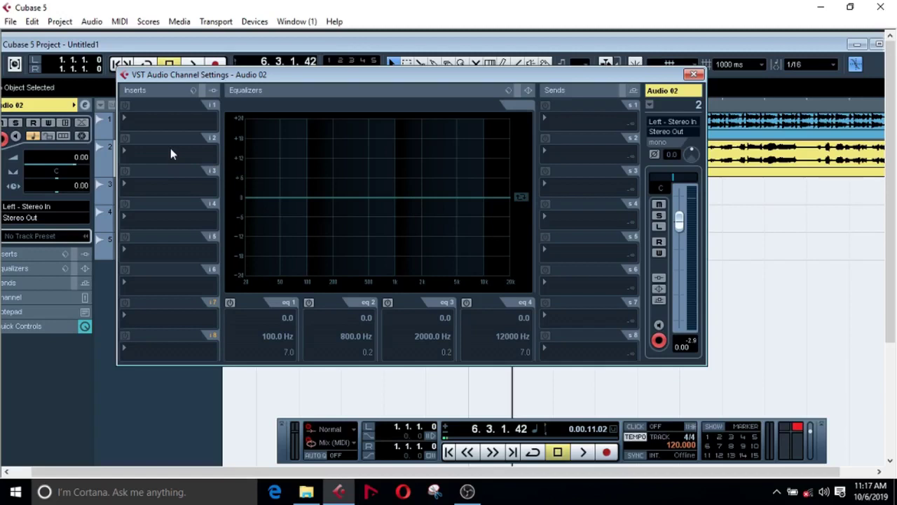
pyautogui.click(129, 122)
pyautogui.moveTo(175, 377)
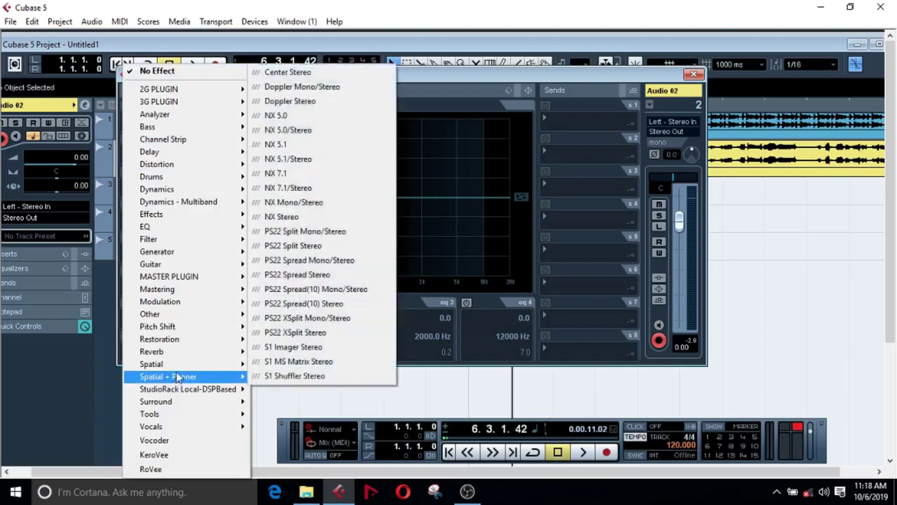
pyautogui.moveTo(188, 326)
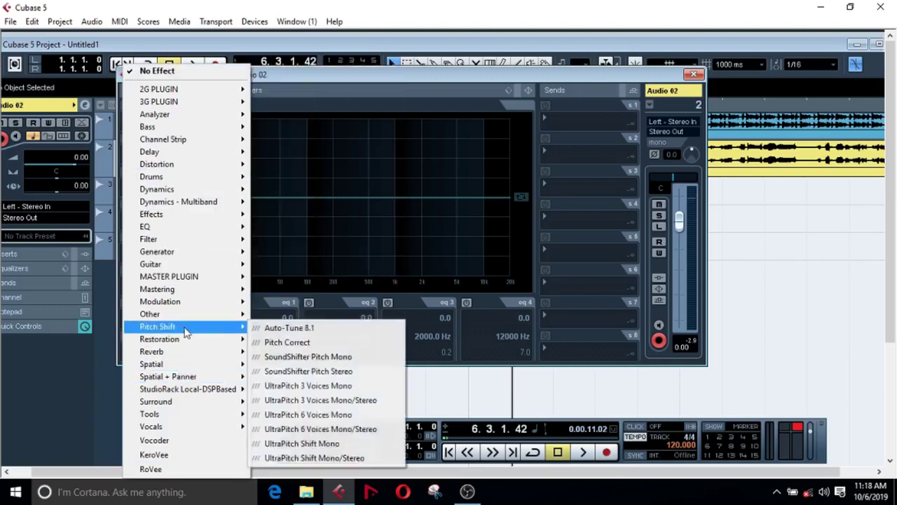
pyautogui.click(281, 325)
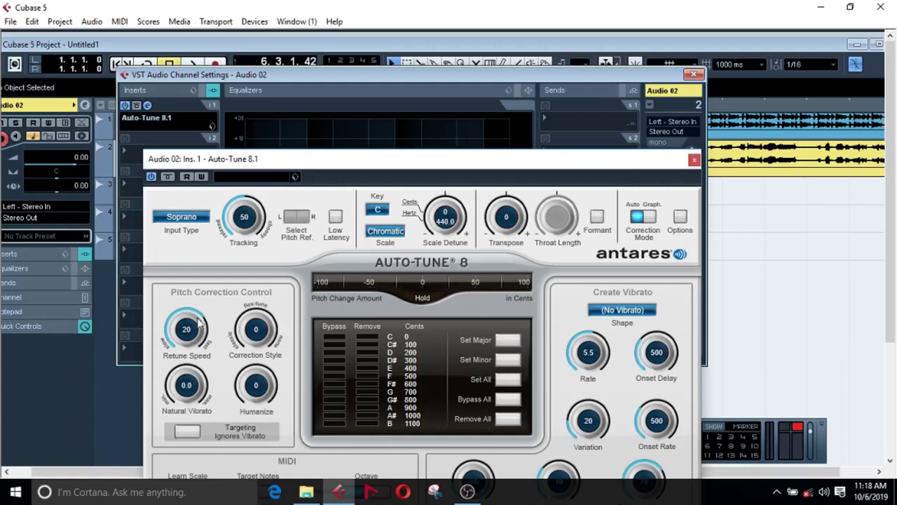
# Set Auto-Tune's Retune Speed to 2 and its scale to Minor
pyautogui.moveTo(197, 319); pyautogui.dragTo(210, 294)
pyautogui.moveTo(200, 339); pyautogui.dragTo(204, 347)
pyautogui.click(376, 212)
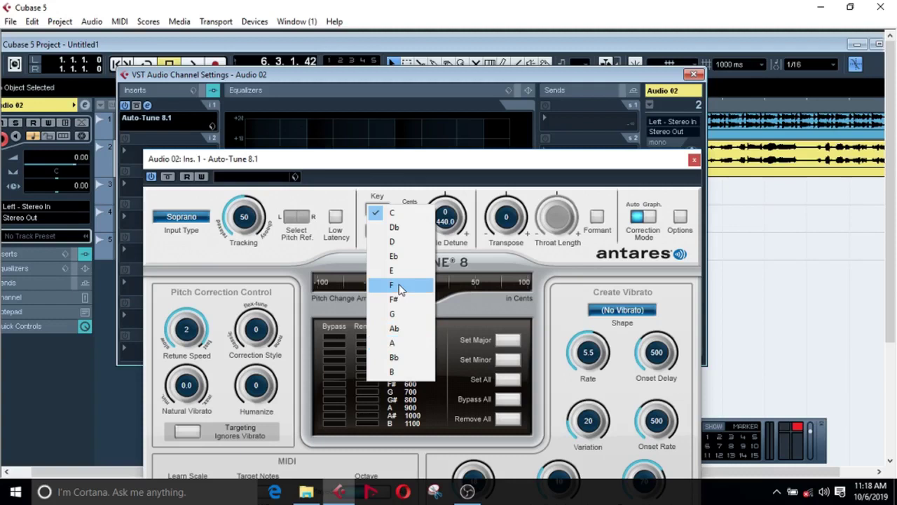
pyautogui.click(400, 190)
pyautogui.click(390, 238)
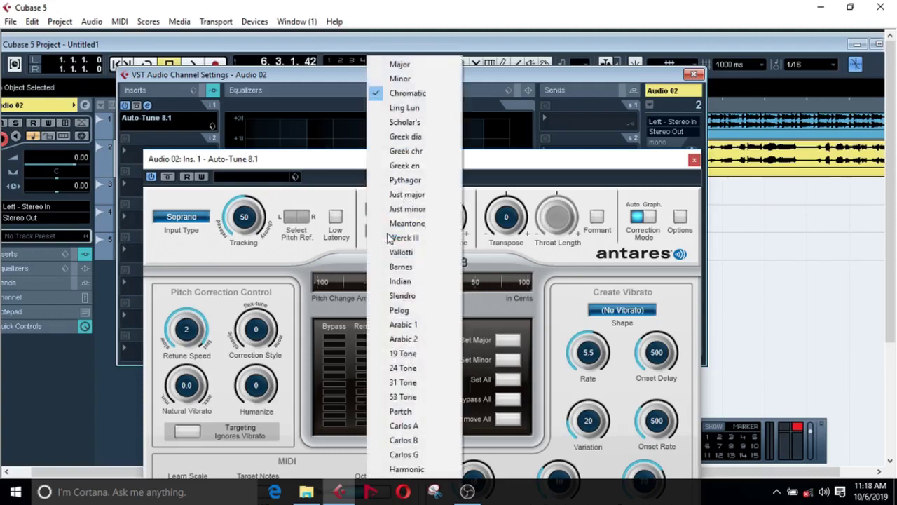
pyautogui.click(404, 78)
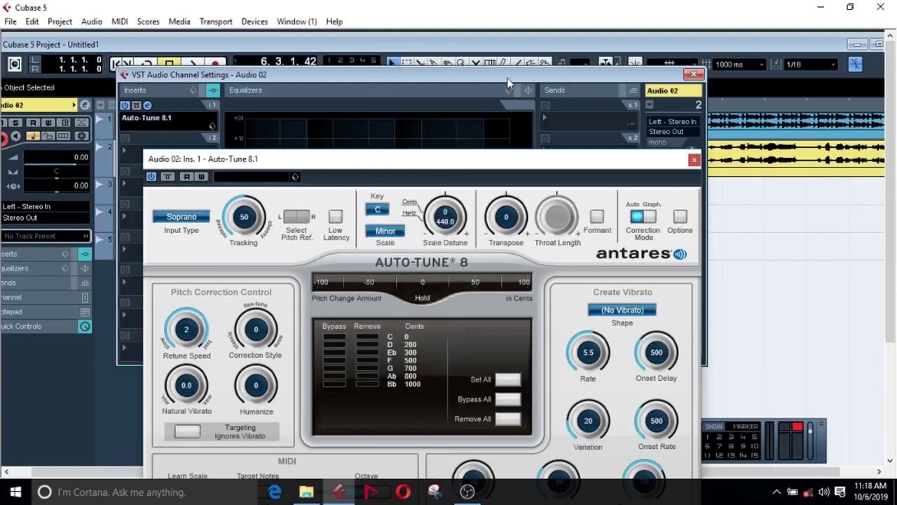
# Play the vocal through Auto-Tune with the channel settings moved aside, and try the key C#
pyautogui.moveTo(507, 79); pyautogui.dragTo(412, 199)
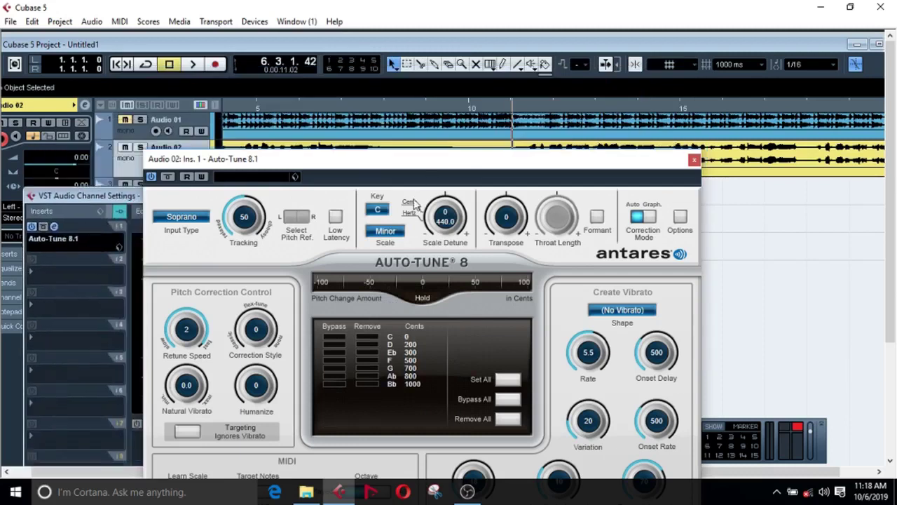
pyautogui.click(287, 107)
pyautogui.press('space')
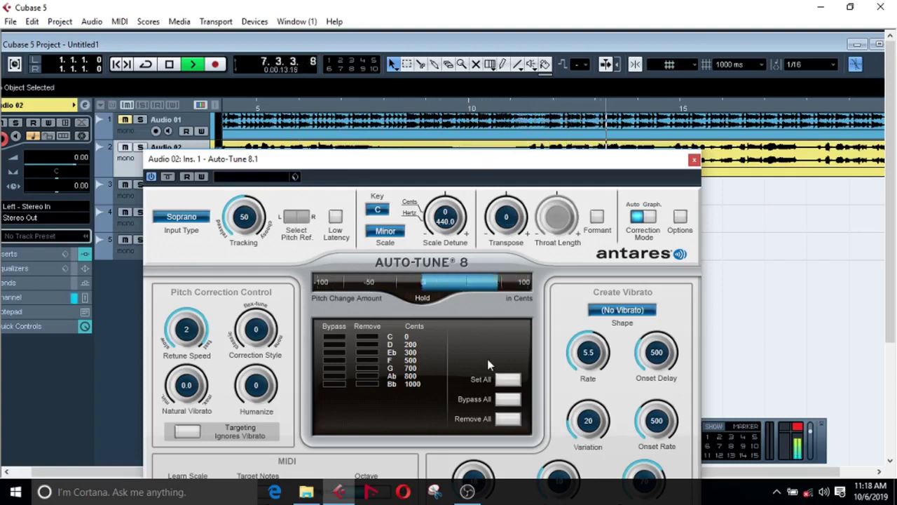
pyautogui.click(377, 209)
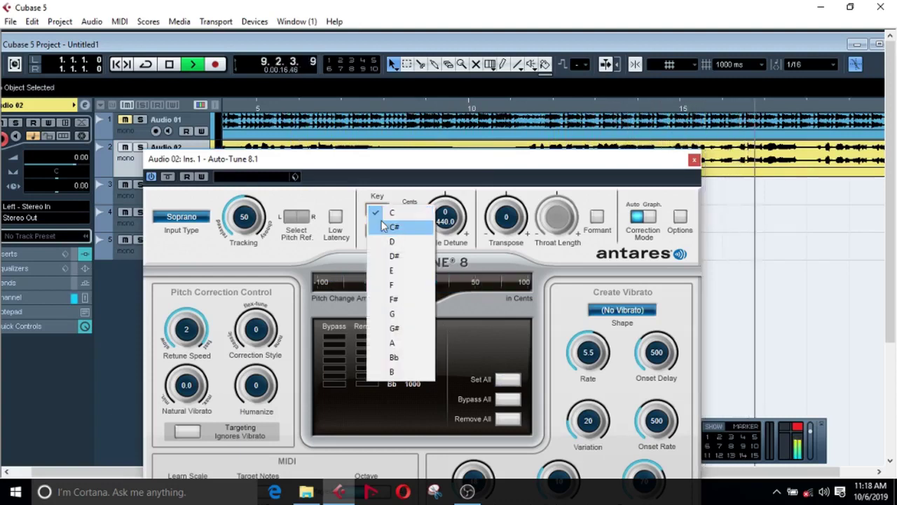
pyautogui.click(383, 226)
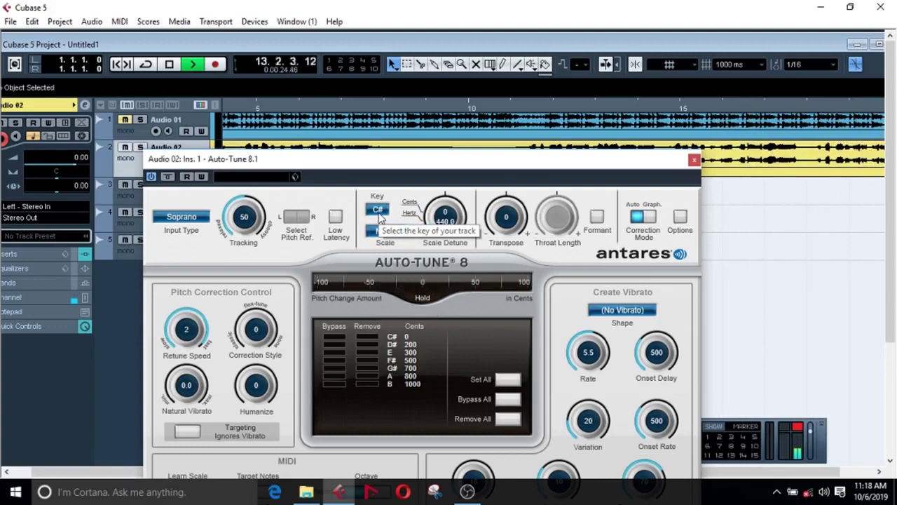
# Set the Auto-Tune key to F, stop playback after listening to the vocal, and close the plug-in window
pyautogui.click(378, 212)
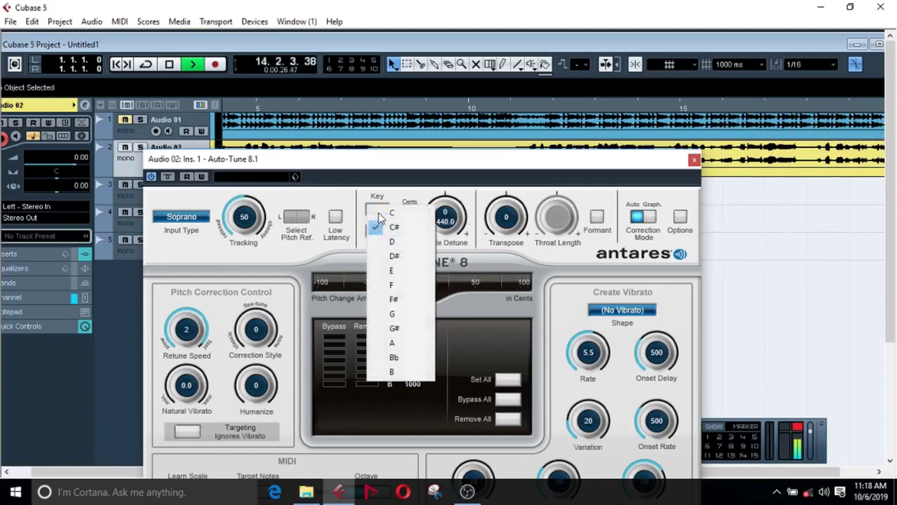
pyautogui.click(385, 287)
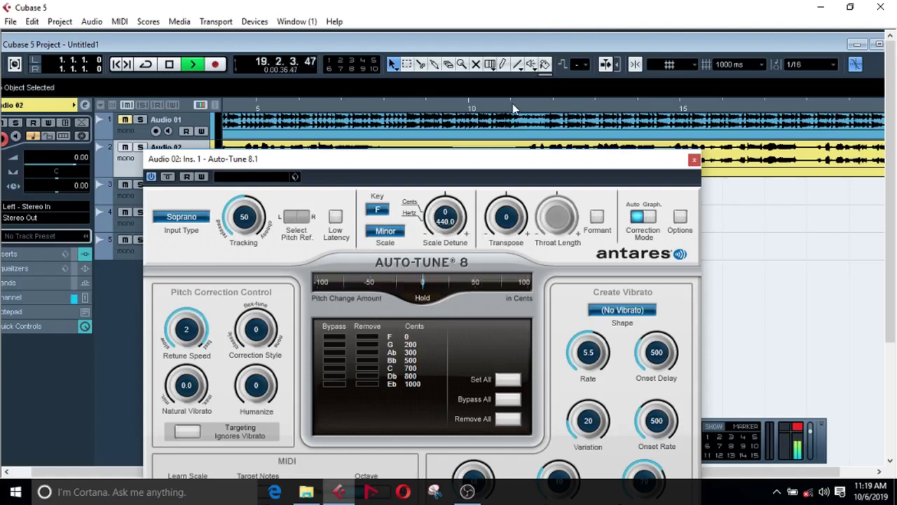
pyautogui.press('space')
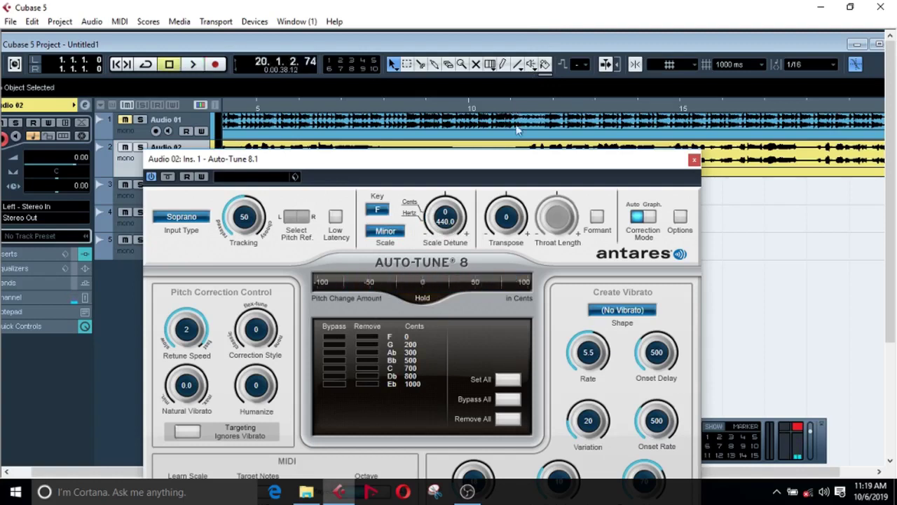
pyautogui.click(692, 161)
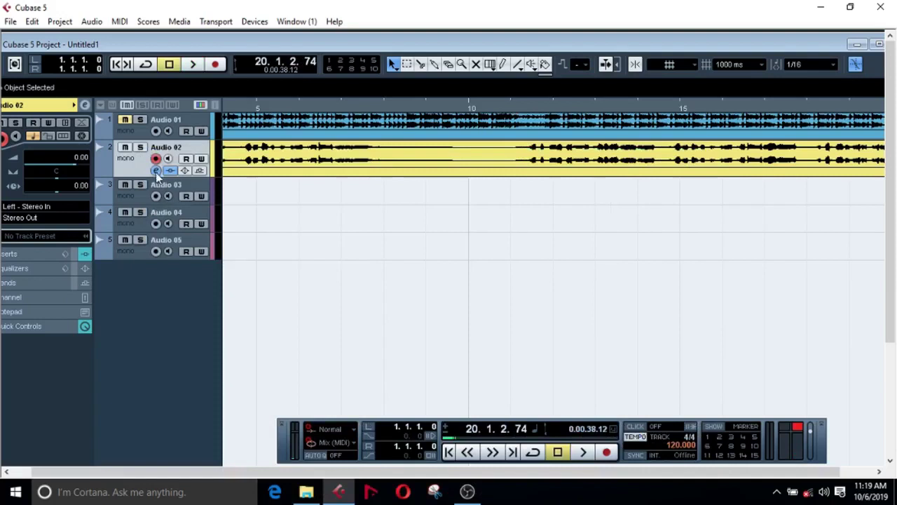
# Open the Audio 02 channel settings and load PingPongDelay from the Delay effects in the second insert slot
pyautogui.click(156, 172)
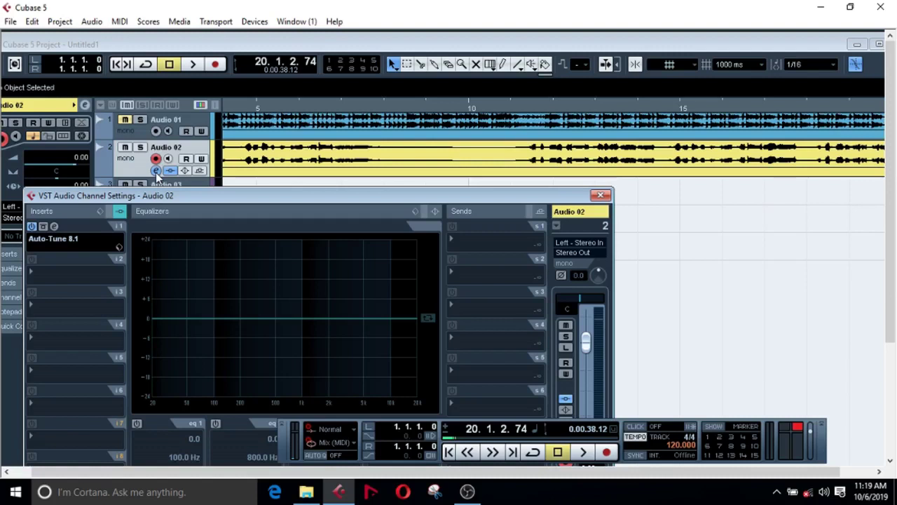
pyautogui.click(38, 272)
pyautogui.moveTo(103, 157)
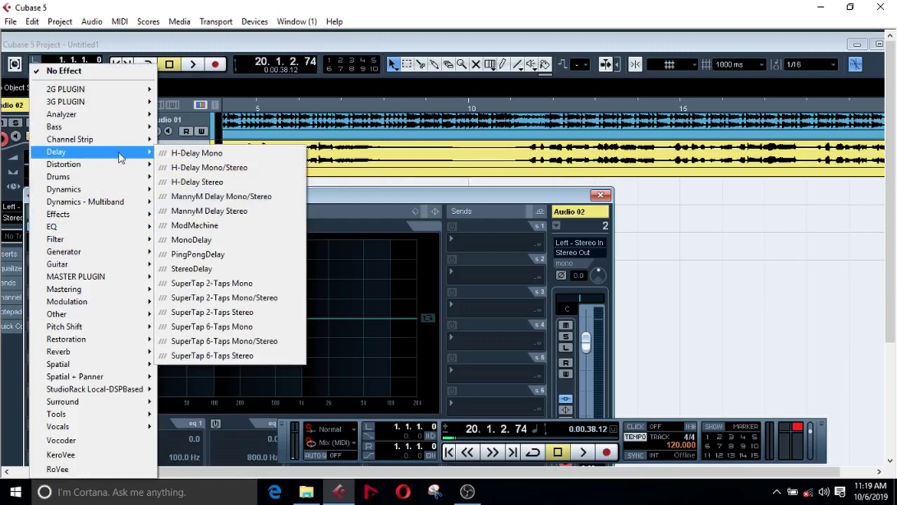
pyautogui.click(187, 254)
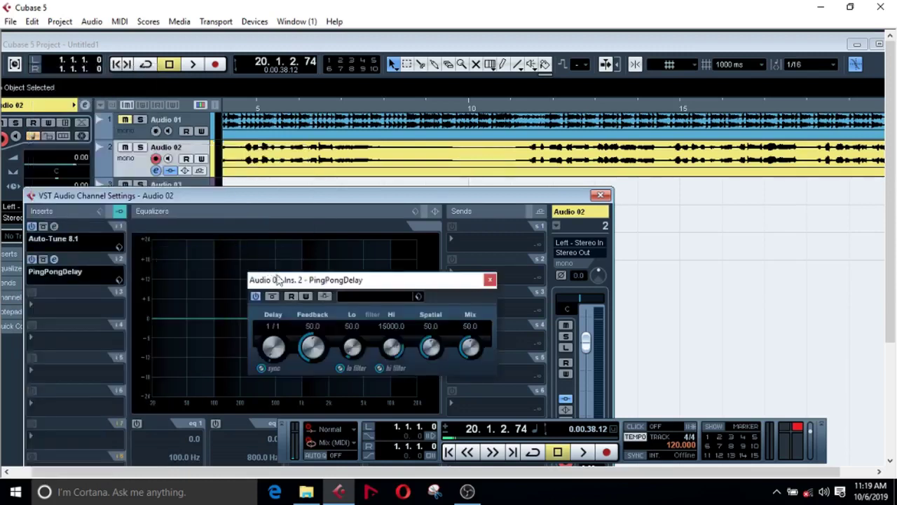
# Load the Ballad Vocal preset in PingPongDelay
pyautogui.click(370, 299)
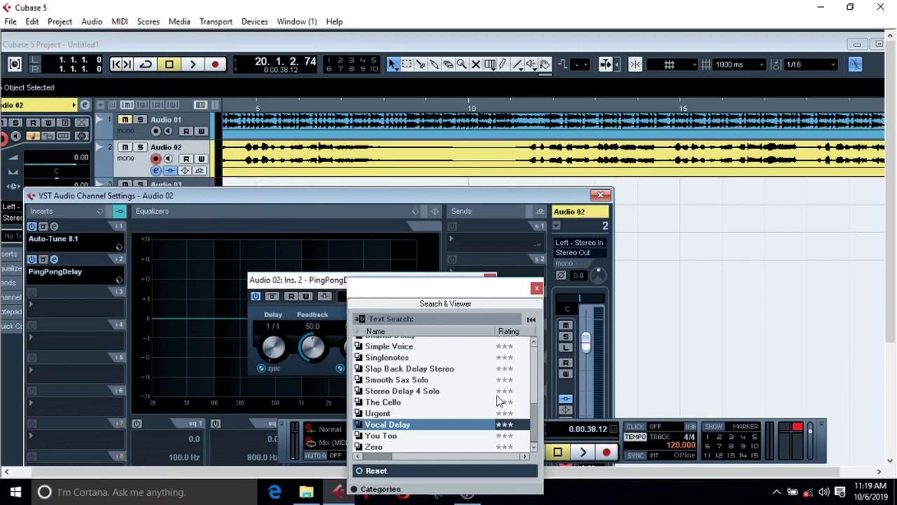
pyautogui.click(535, 378)
pyautogui.moveTo(534, 375); pyautogui.dragTo(528, 354)
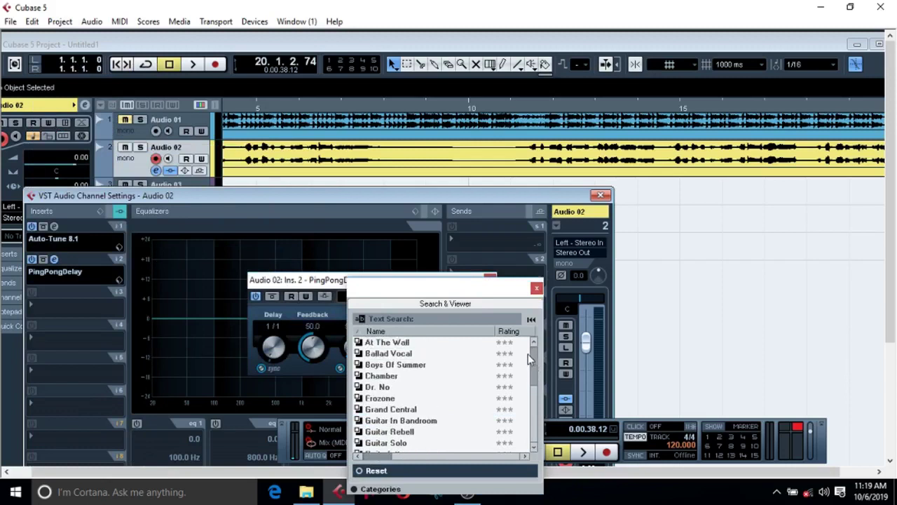
pyautogui.doubleClick(399, 356)
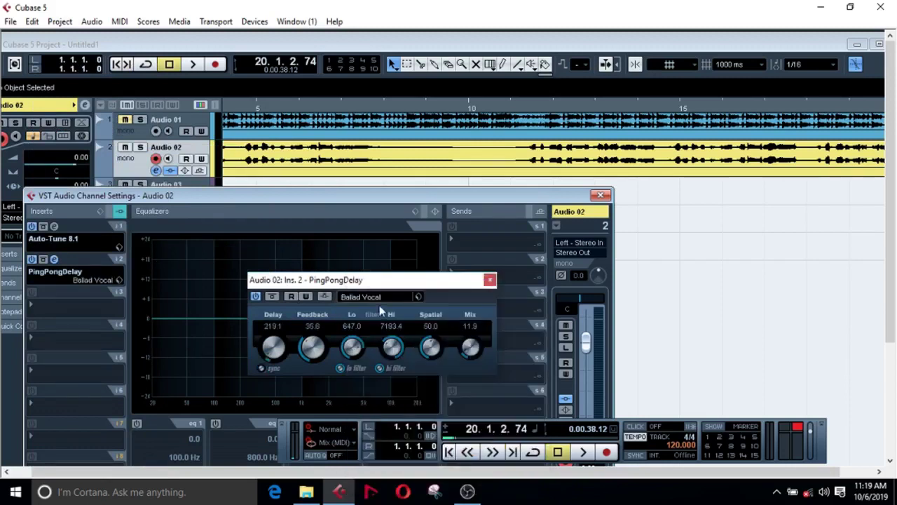
# Turn on tempo sync in PingPongDelay and set the delay time to 1/4
pyautogui.click(261, 369)
pyautogui.click(272, 327)
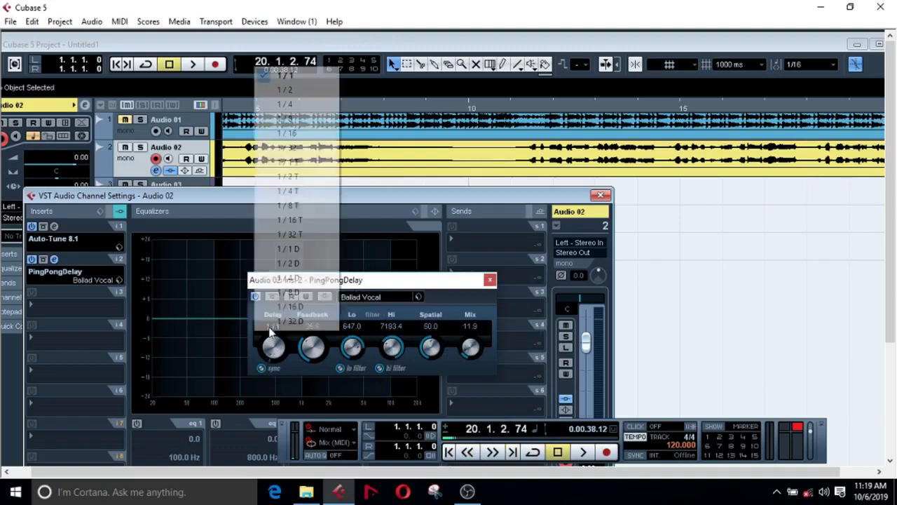
pyautogui.click(304, 105)
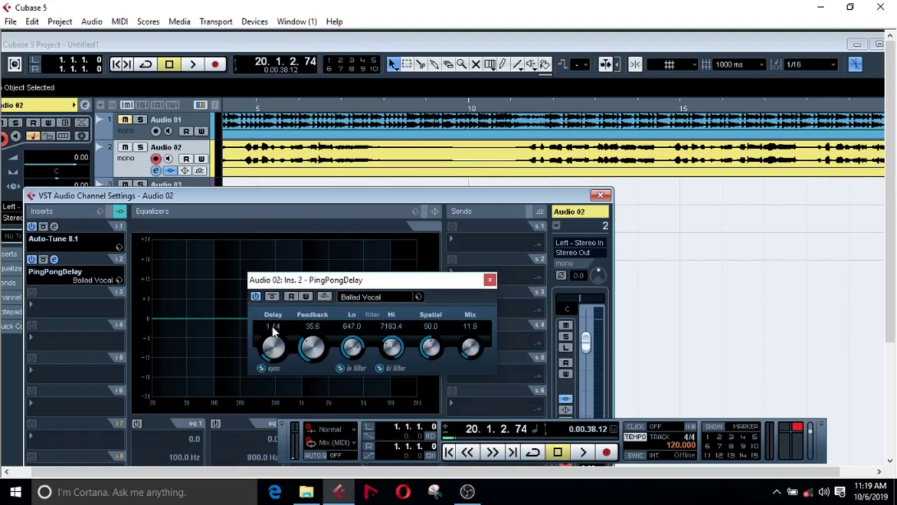
pyautogui.click(262, 368)
pyautogui.click(263, 370)
pyautogui.click(275, 336)
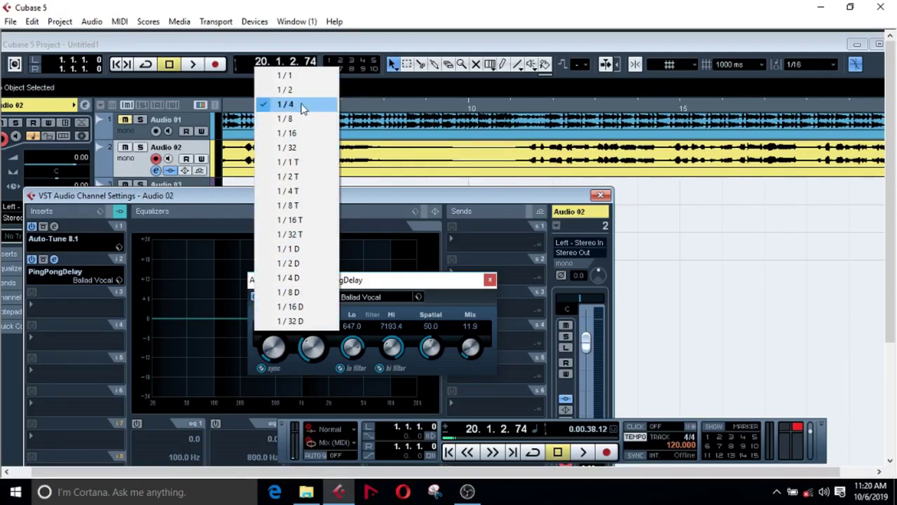
pyautogui.click(393, 281)
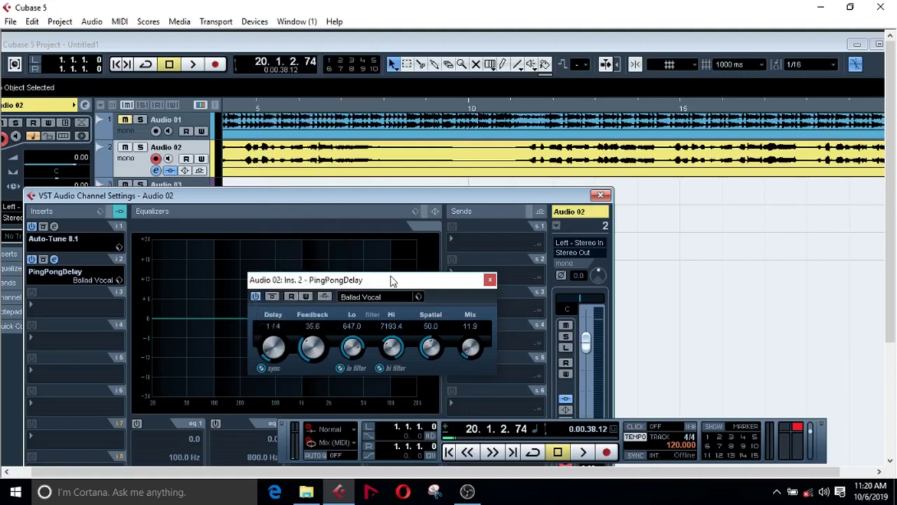
# Set the PingPongDelay Mix to 100 and close the plug-in window
pyautogui.click(469, 329)
pyautogui.write('100')
pyautogui.press('Return')
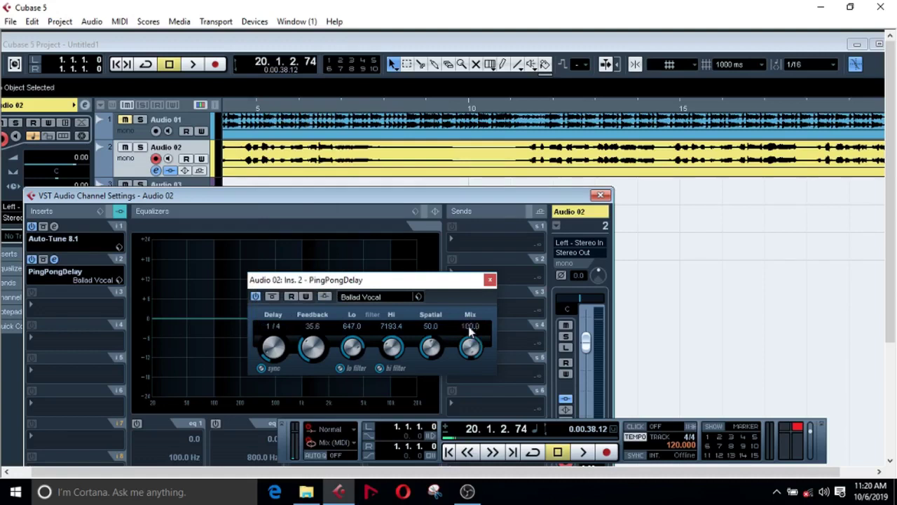
pyautogui.click(489, 283)
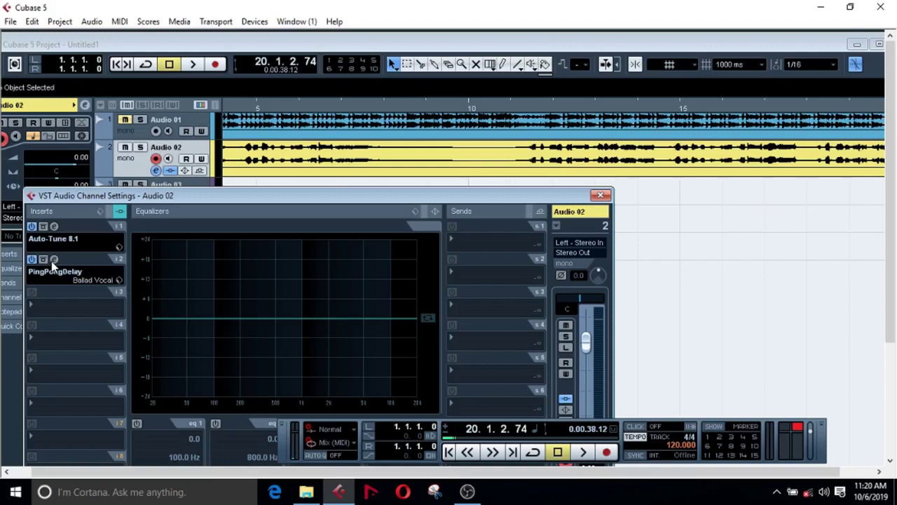
# Load VintageCompressor from the Dynamics effects in the third insert slot of Audio 02
pyautogui.click(33, 307)
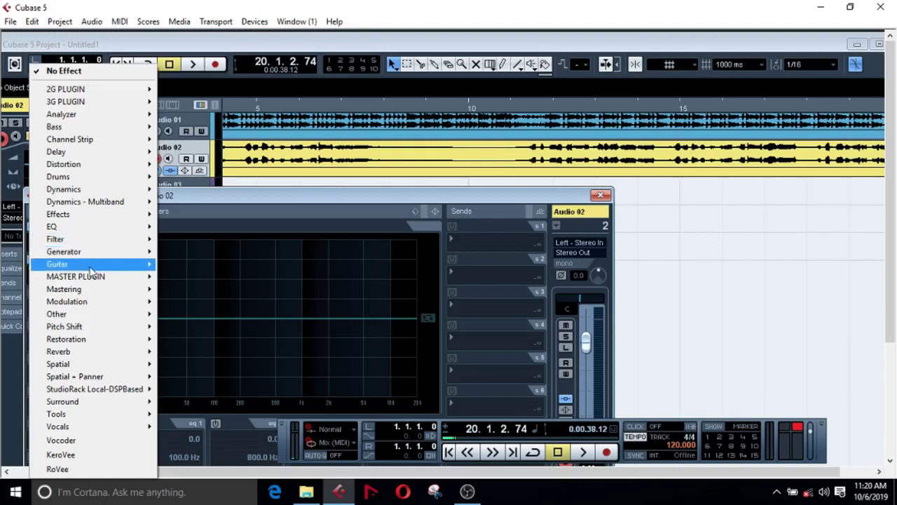
pyautogui.moveTo(97, 277)
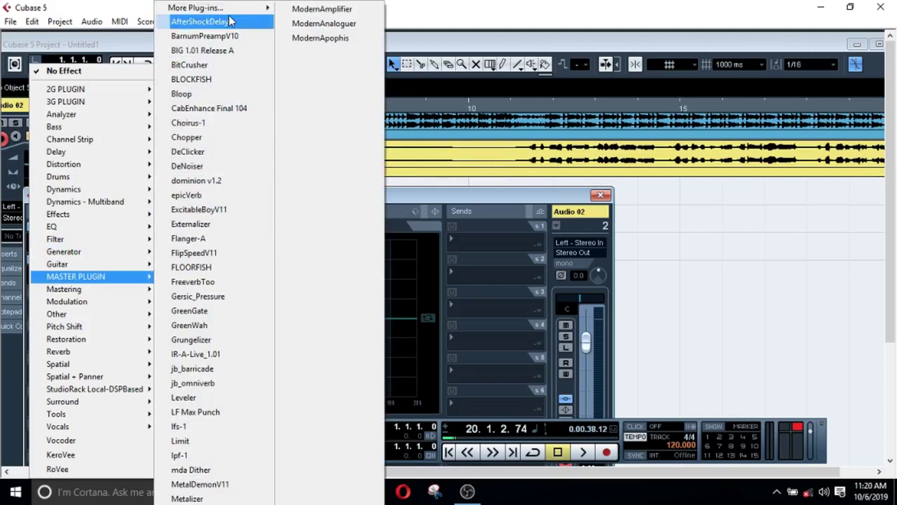
pyautogui.moveTo(236, 9)
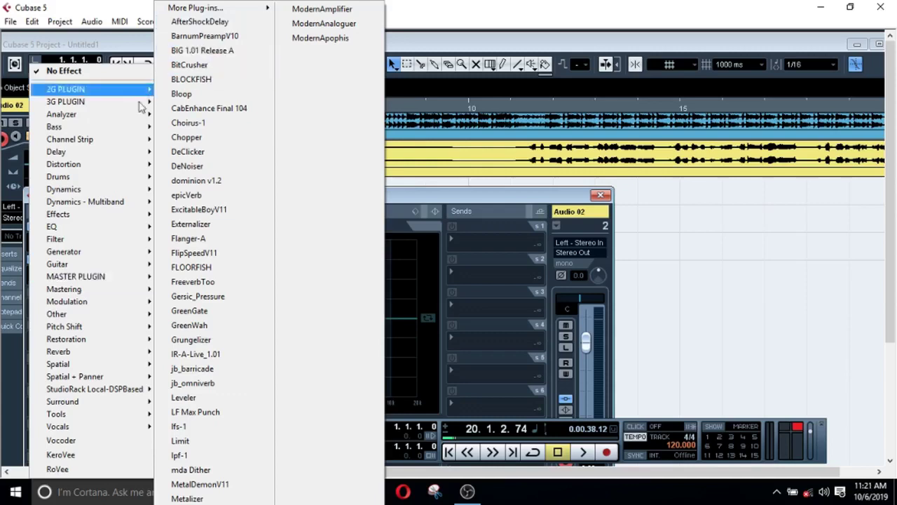
pyautogui.moveTo(108, 159)
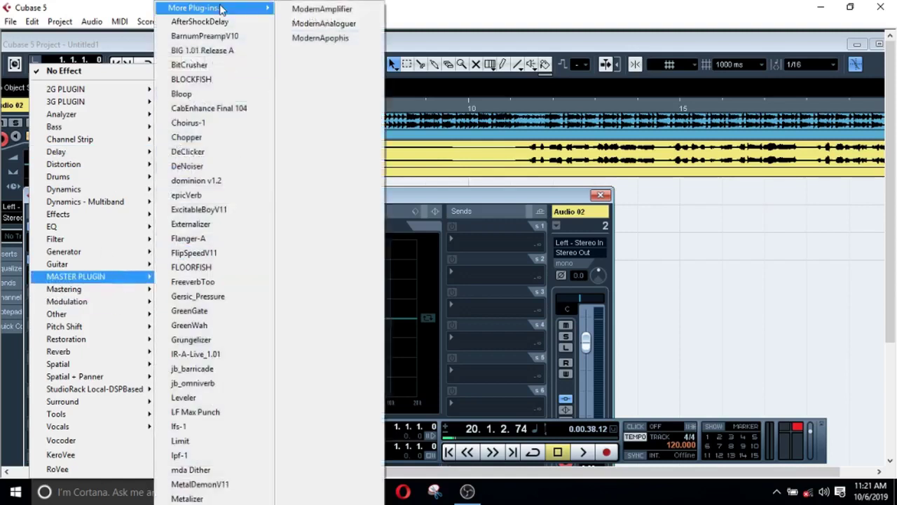
pyautogui.moveTo(325, 7)
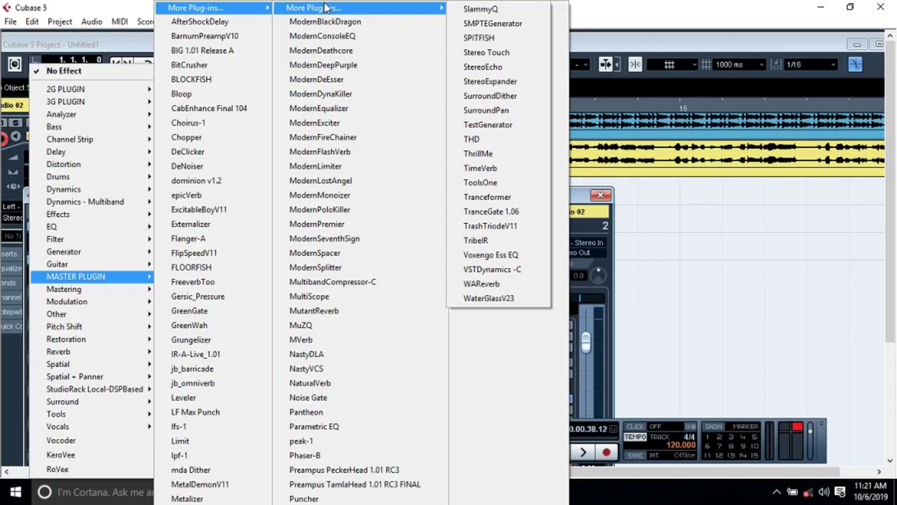
pyautogui.moveTo(120, 191)
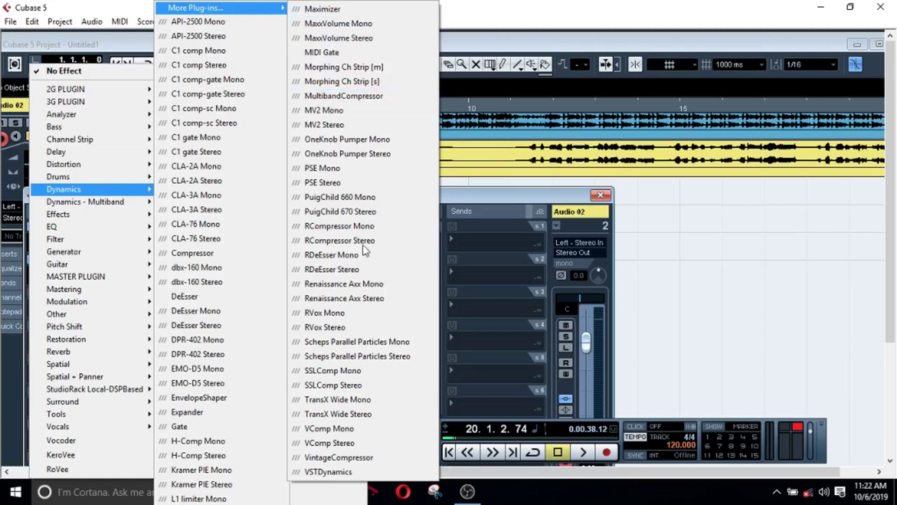
pyautogui.click(339, 458)
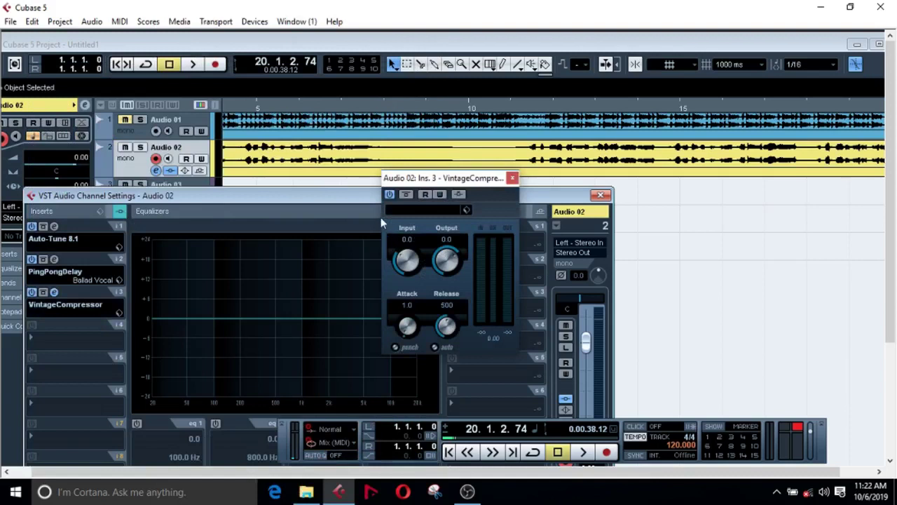
# Load the Hard Piano preset in VintageCompressor
pyautogui.click(412, 210)
pyautogui.click(430, 349)
pyautogui.doubleClick(430, 348)
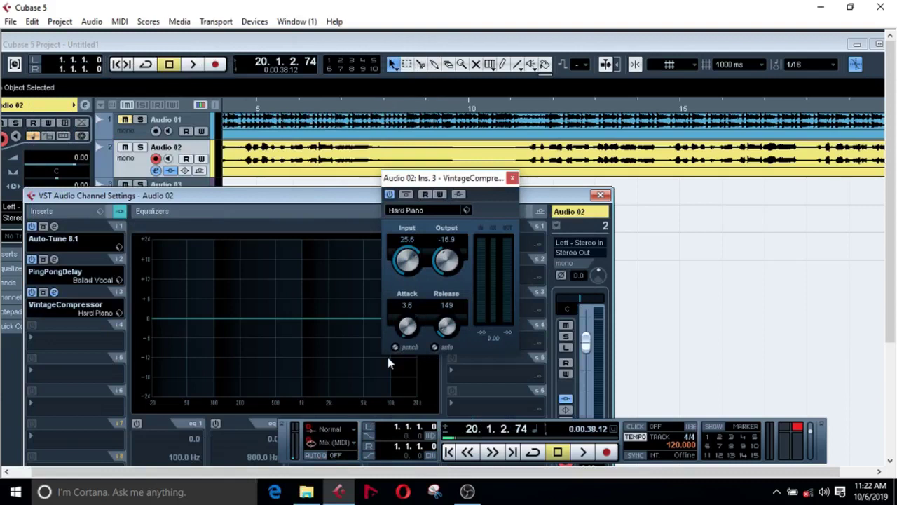
# Turn on Punch in VintageCompressor, set its Output to -20, and close the plug-in window
pyautogui.click(395, 347)
pyautogui.click(446, 241)
pyautogui.write('-20')
pyautogui.press('Return')
pyautogui.click(513, 180)
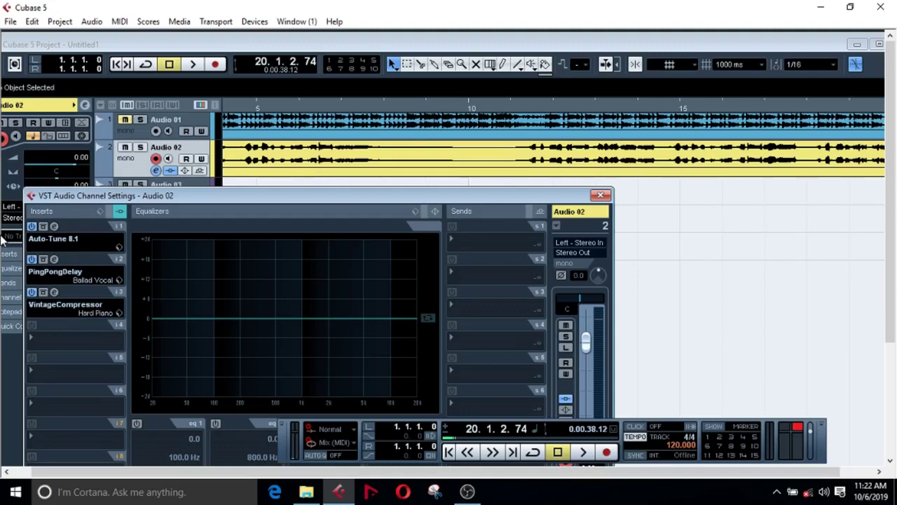
# Load Roomworks SE from the Reverb effects in the fourth insert slot of Audio 02
pyautogui.click(35, 343)
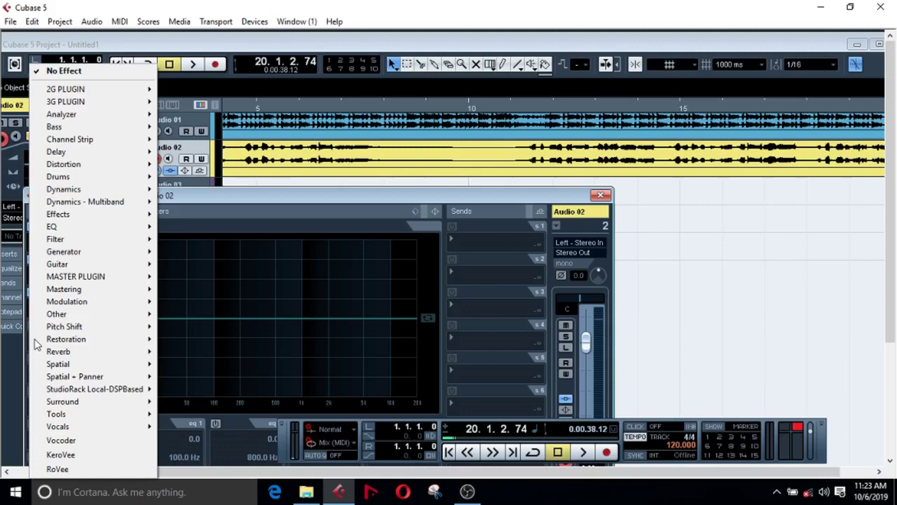
pyautogui.moveTo(85, 347)
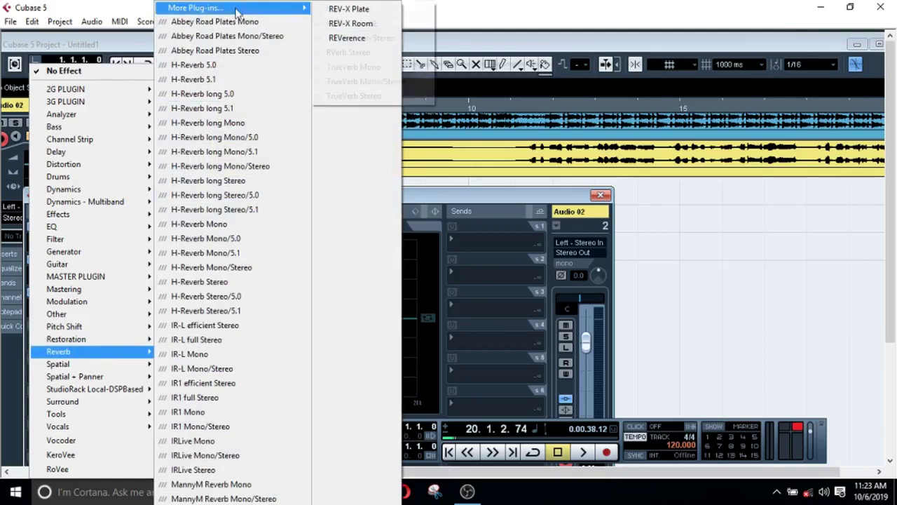
pyautogui.moveTo(266, 12)
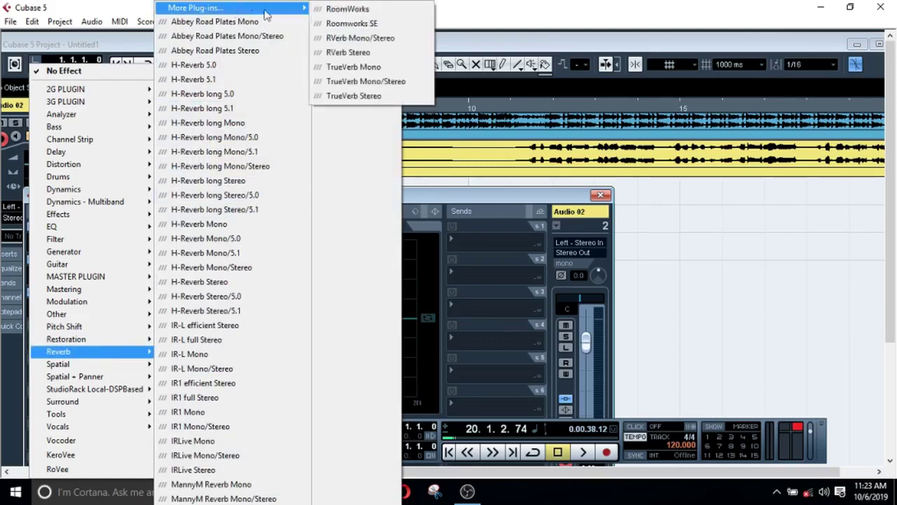
pyautogui.click(340, 23)
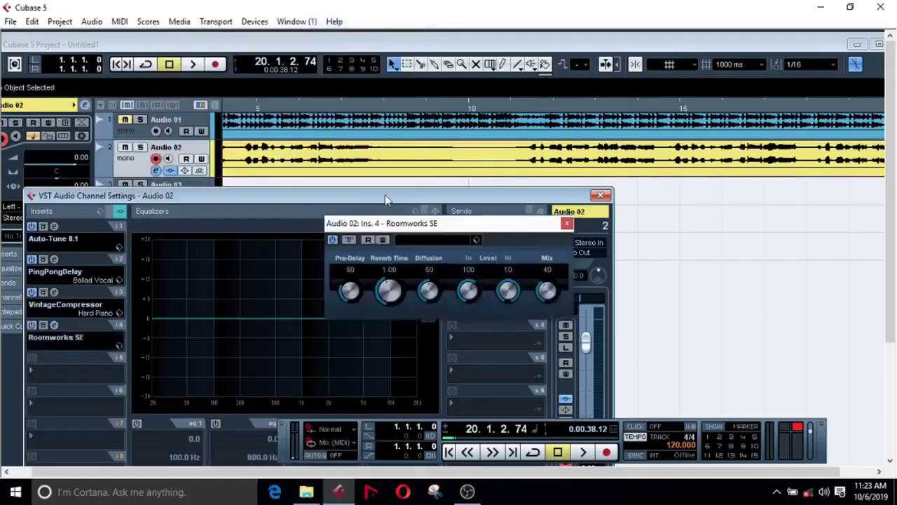
# Load the Single Delay preset in Roomworks SE and close the plug-in window
pyautogui.click(416, 241)
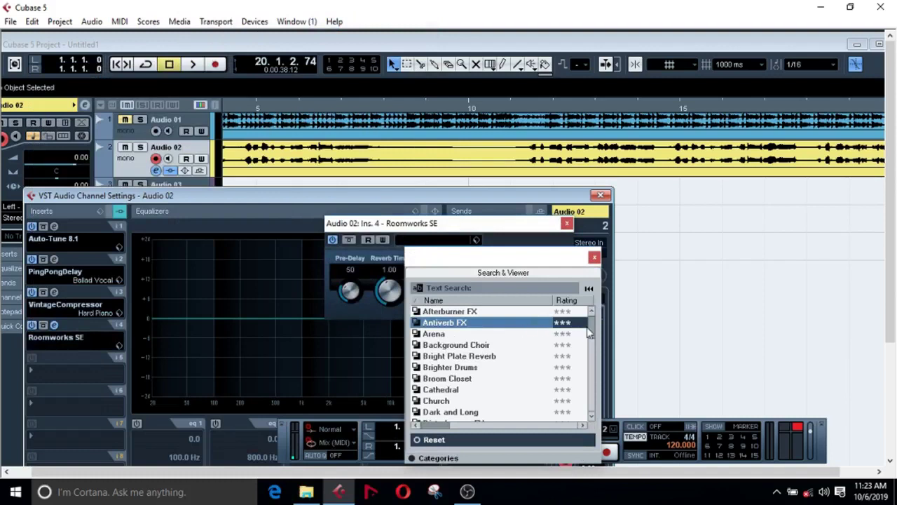
pyautogui.scroll(-10, 590, 326)
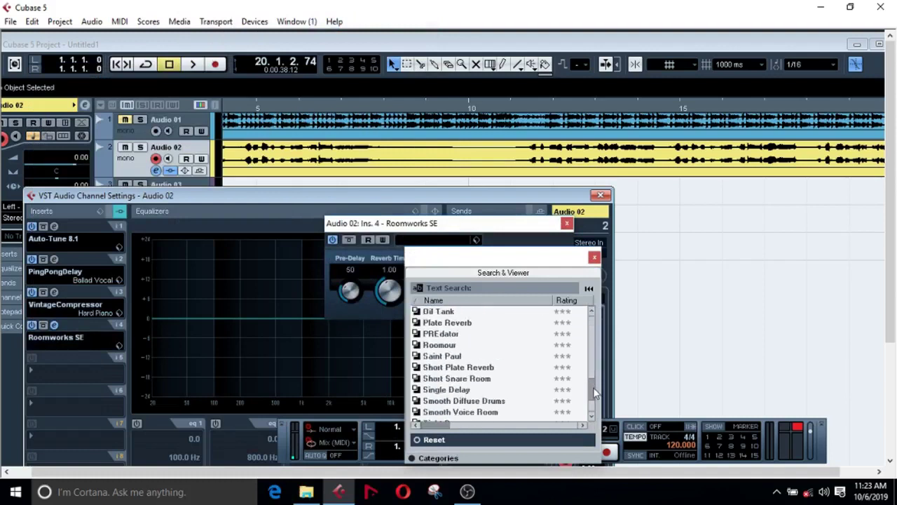
pyautogui.doubleClick(452, 390)
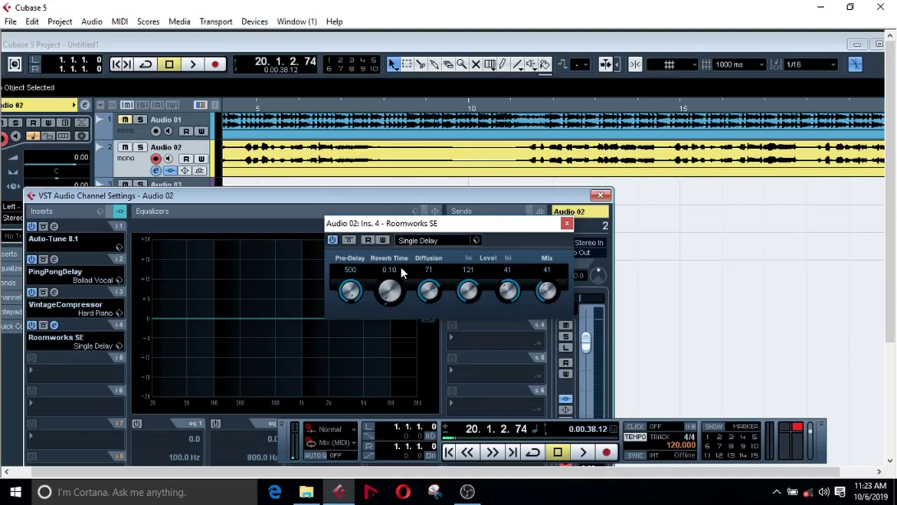
pyautogui.click(567, 223)
# Move the channel settings window higher and load ModernDeEsser from the MASTER PLUGIN effects in the fifth insert slot
pyautogui.moveTo(369, 201); pyautogui.dragTo(400, 148)
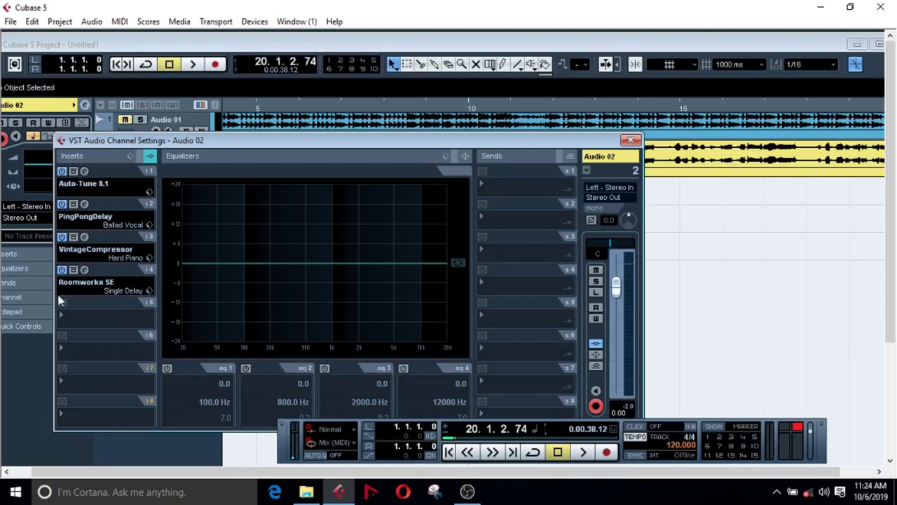
pyautogui.click(63, 315)
pyautogui.moveTo(124, 269)
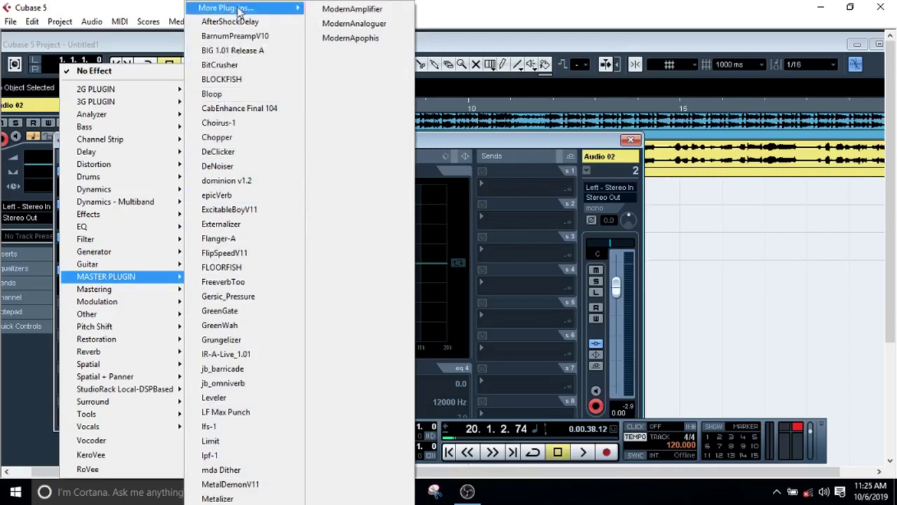
pyautogui.moveTo(239, 9)
pyautogui.moveTo(354, 8)
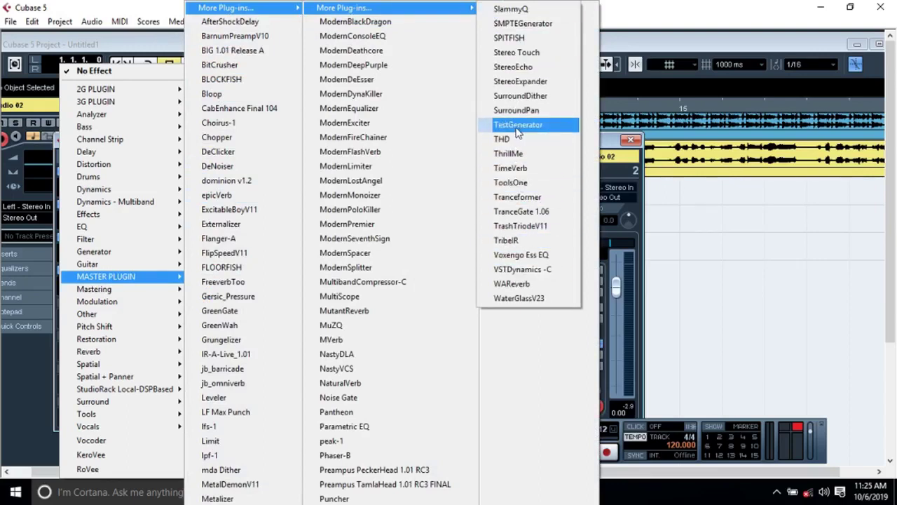
pyautogui.click(357, 83)
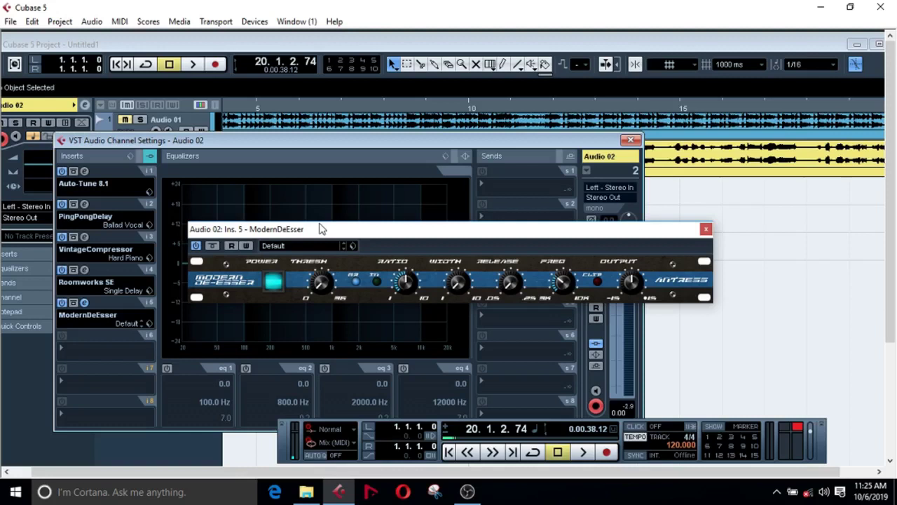
# Switch ModernDeEsser to the Vocal preset
pyautogui.click(315, 246)
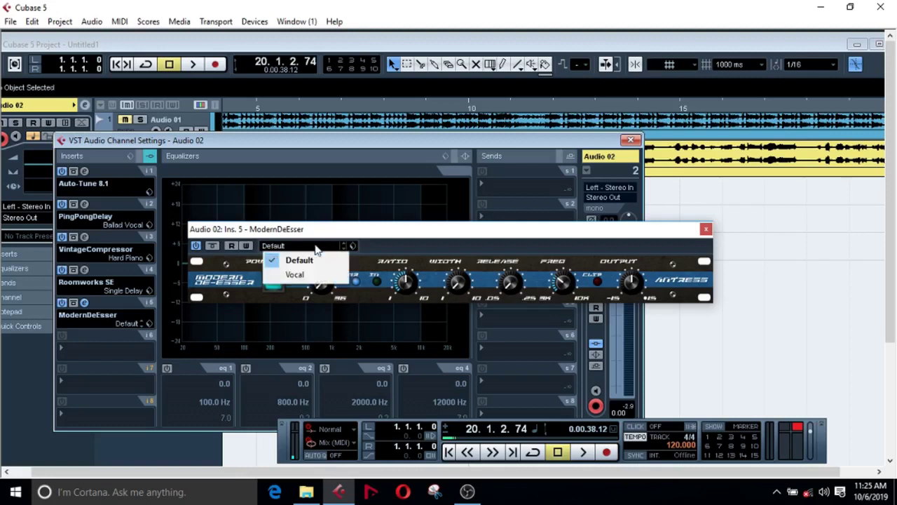
pyautogui.click(293, 274)
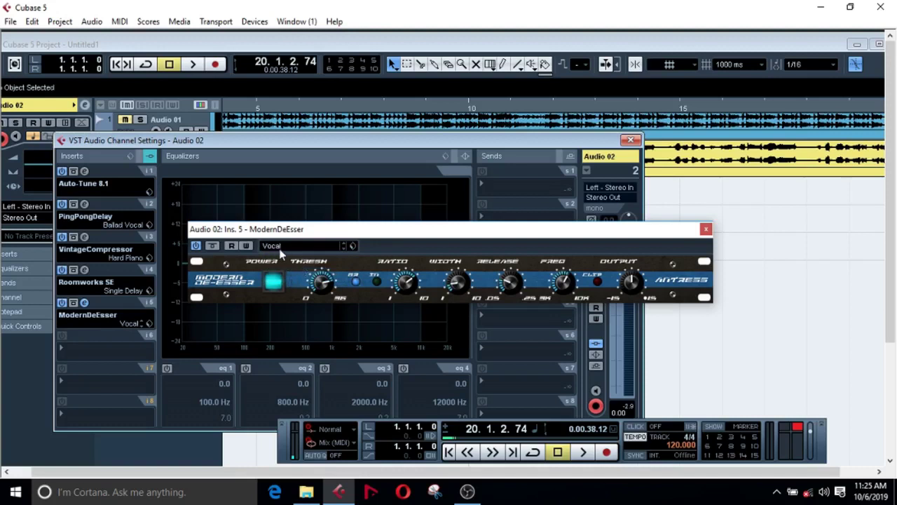
pyautogui.click(280, 253)
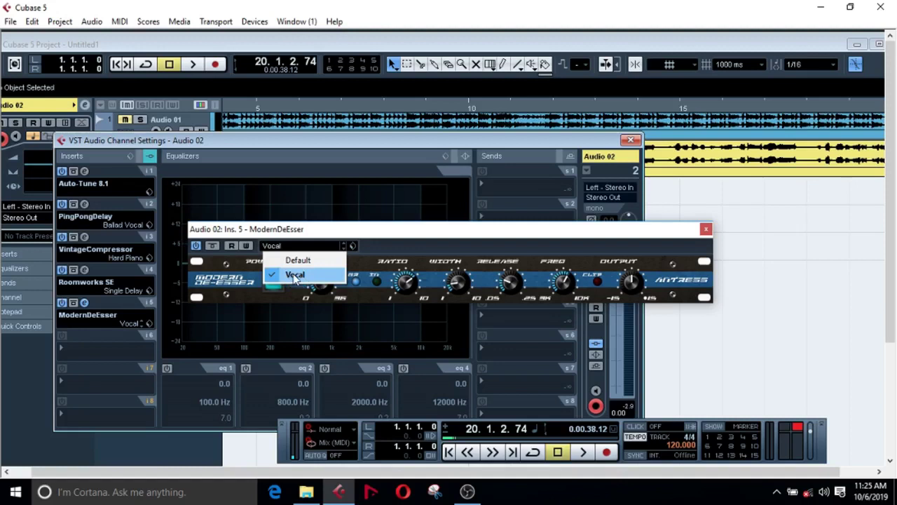
# Keep the Vocal preset and close ModernDeEsser, and apply the Mixed Choir equalizer preset to Audio 02
pyautogui.click(295, 276)
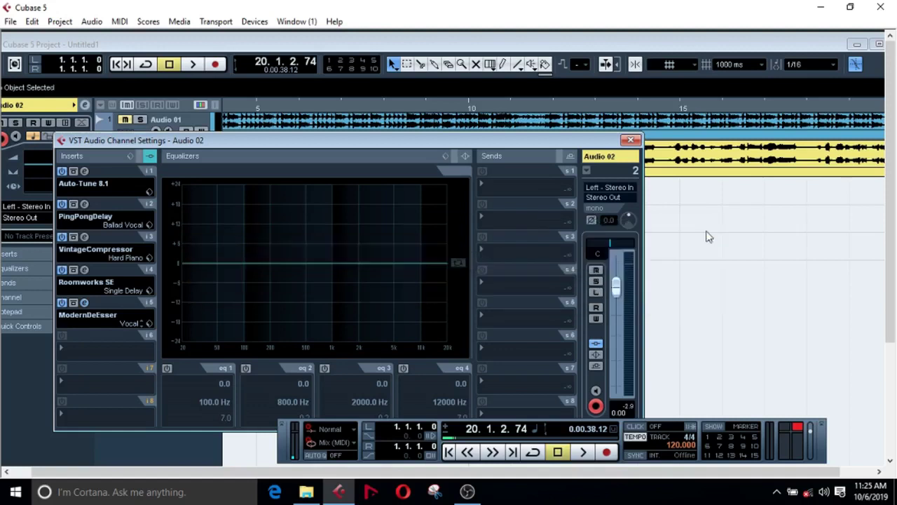
pyautogui.click(446, 159)
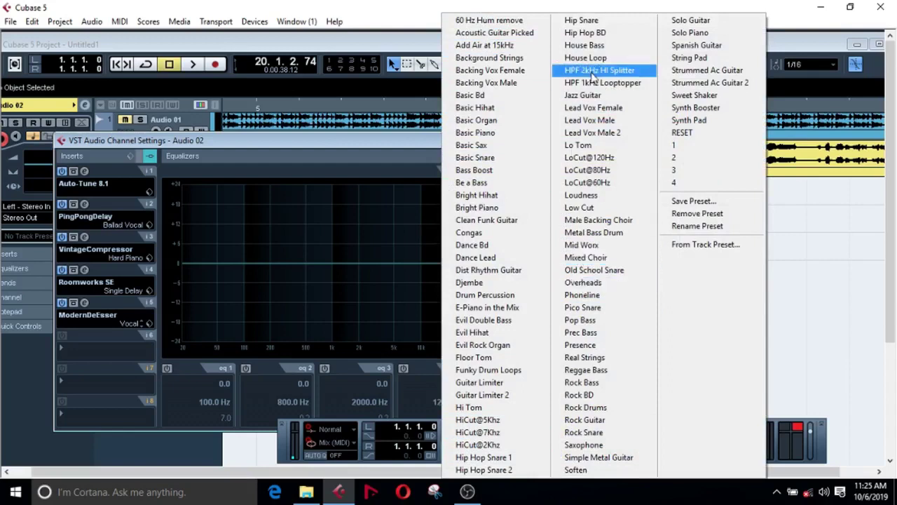
pyautogui.click(592, 257)
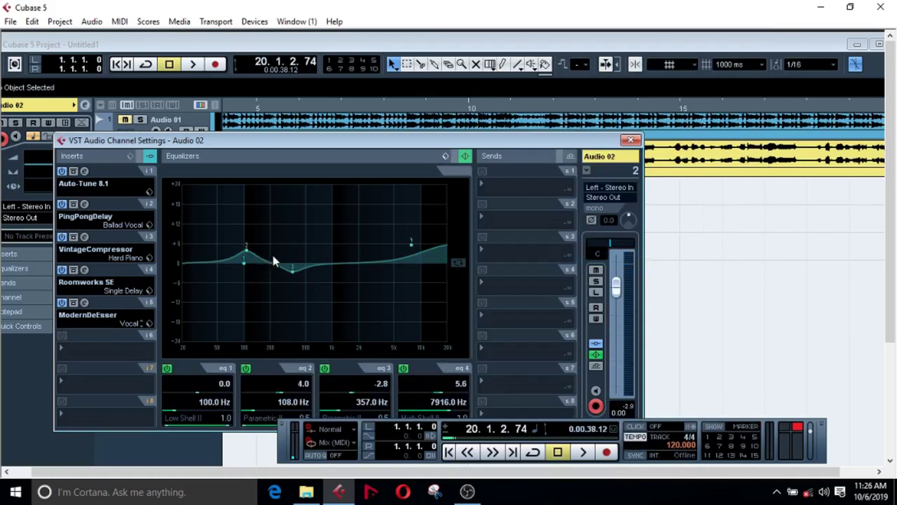
pyautogui.click(445, 157)
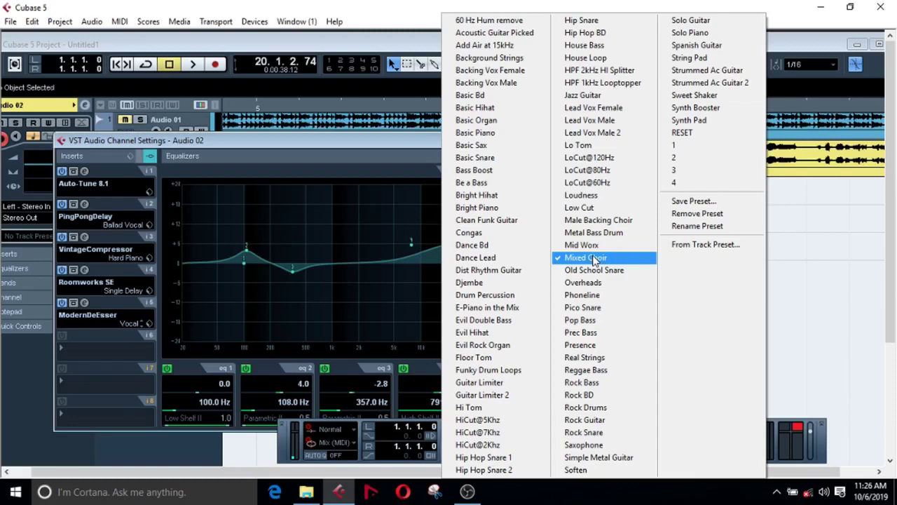
pyautogui.click(364, 159)
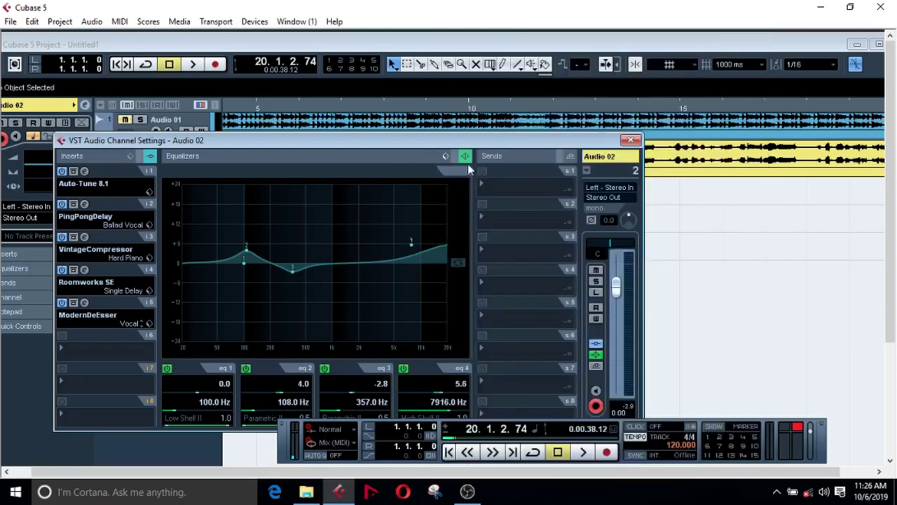
# Close the Audio 02 channel settings and start adding an FX channel track to the project
pyautogui.click(631, 139)
pyautogui.rightClick(150, 283)
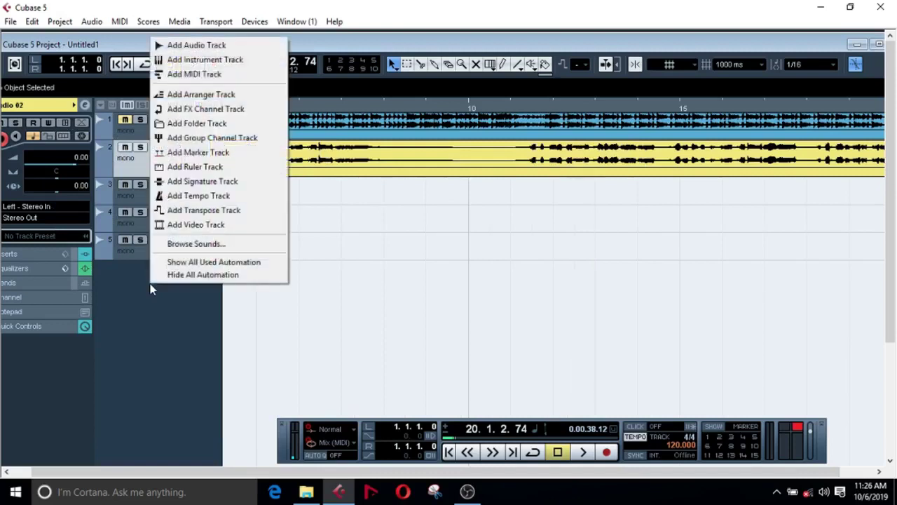
pyautogui.click(222, 109)
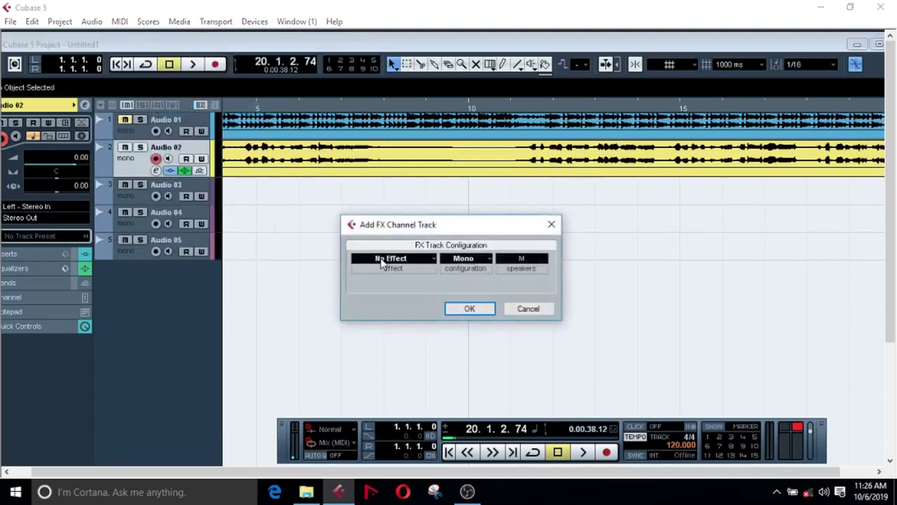
pyautogui.click(384, 259)
pyautogui.moveTo(424, 276)
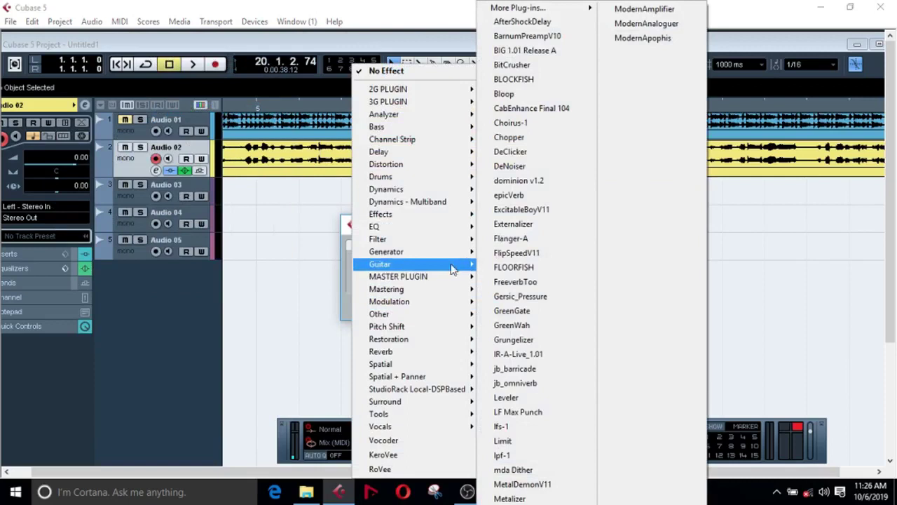
pyautogui.click(517, 171)
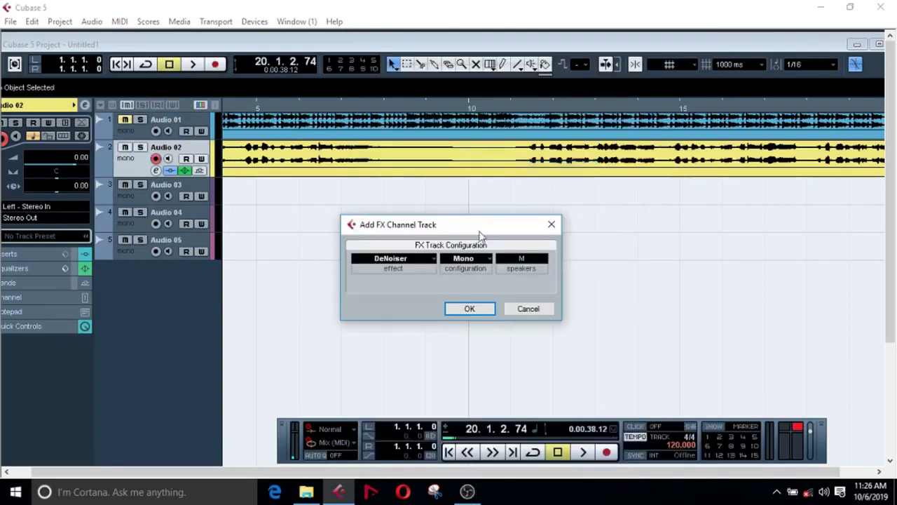
pyautogui.click(413, 265)
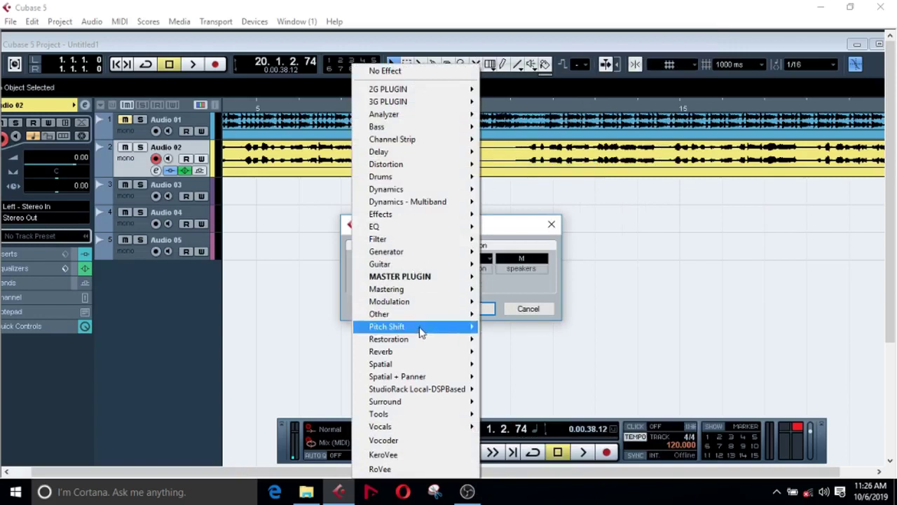
pyautogui.moveTo(452, 352)
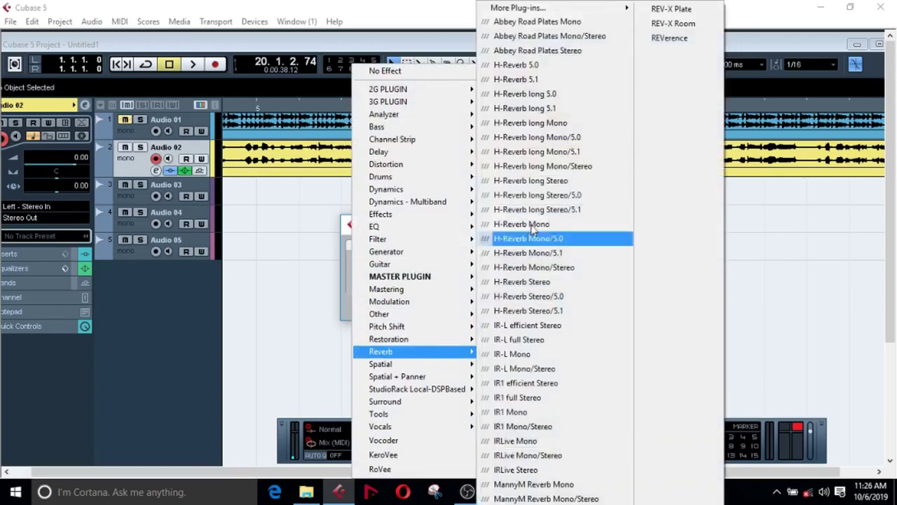
pyautogui.moveTo(548, 14)
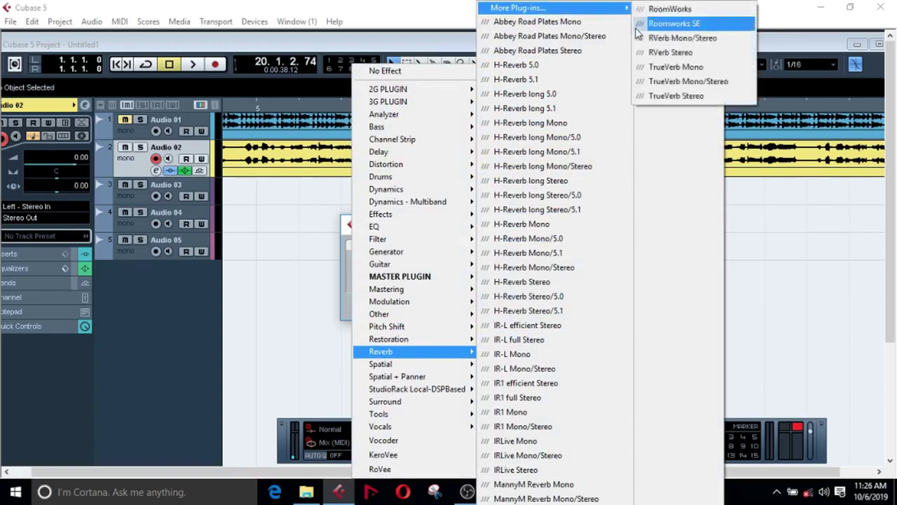
pyautogui.click(662, 35)
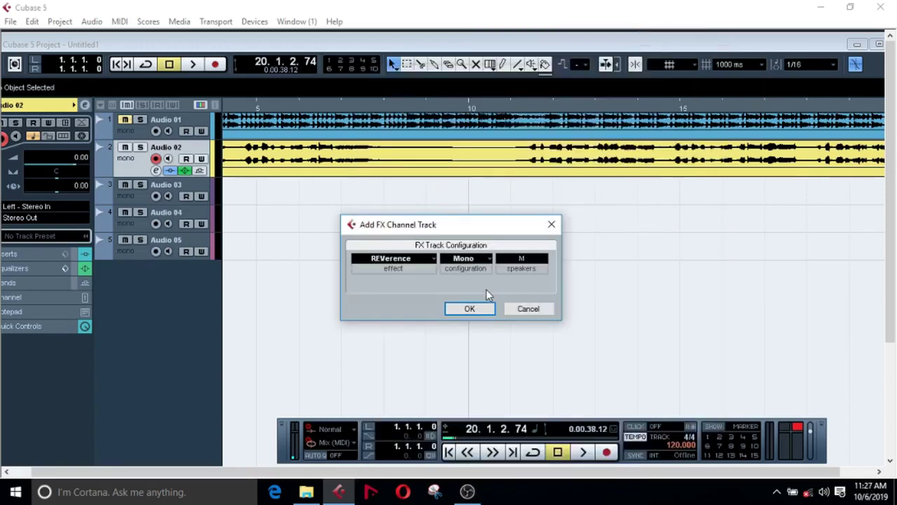
# Choose MannyM Reverb Mono from the Reverb effects and create the FX channel track in Mono configuration
pyautogui.click(412, 260)
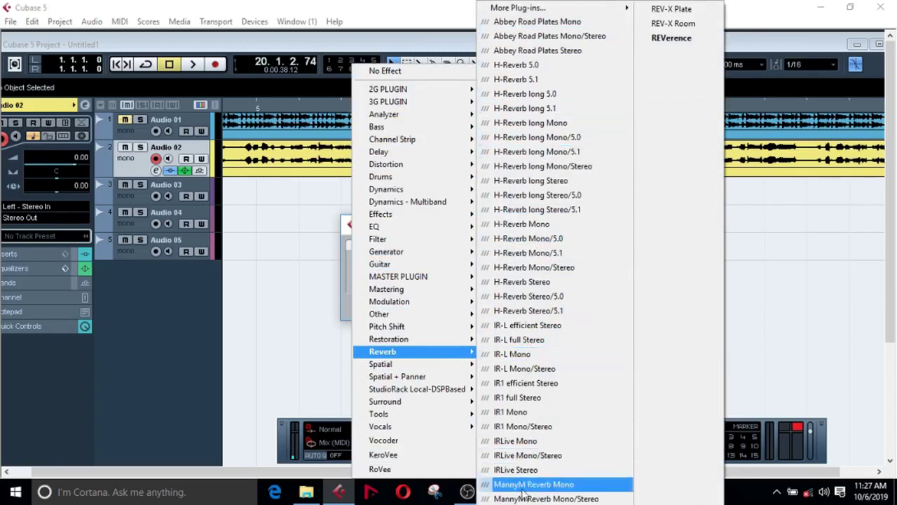
pyautogui.click(522, 490)
pyautogui.click(469, 309)
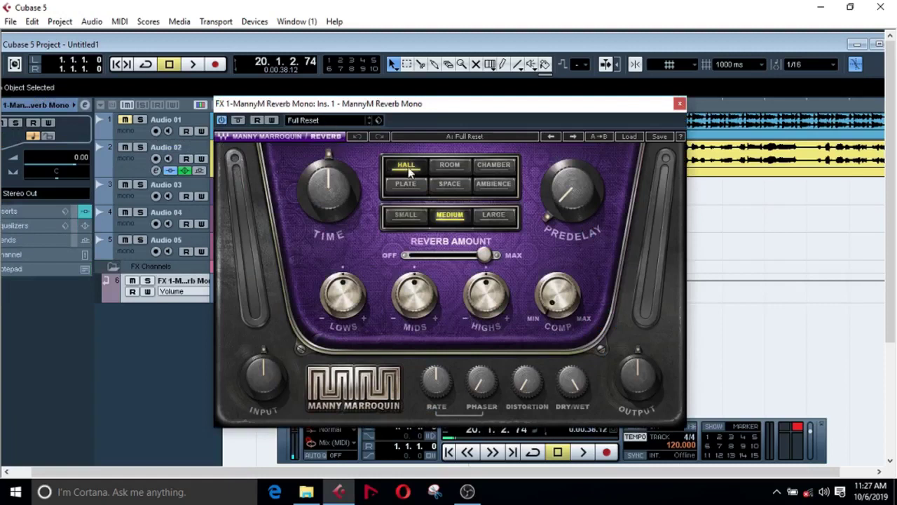
# Try the Chamber and Space reverb types in MannyM Reverb, going back to Chamber
pyautogui.click(491, 168)
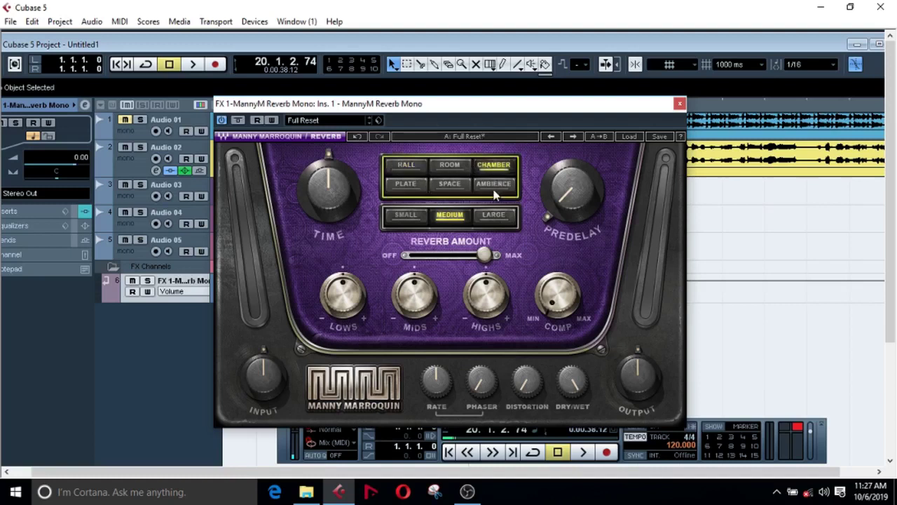
pyautogui.click(448, 186)
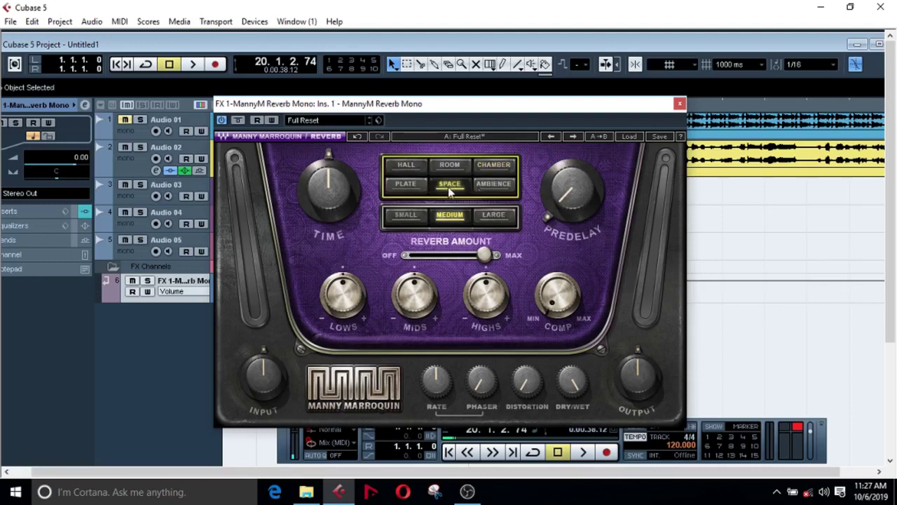
pyautogui.click(490, 172)
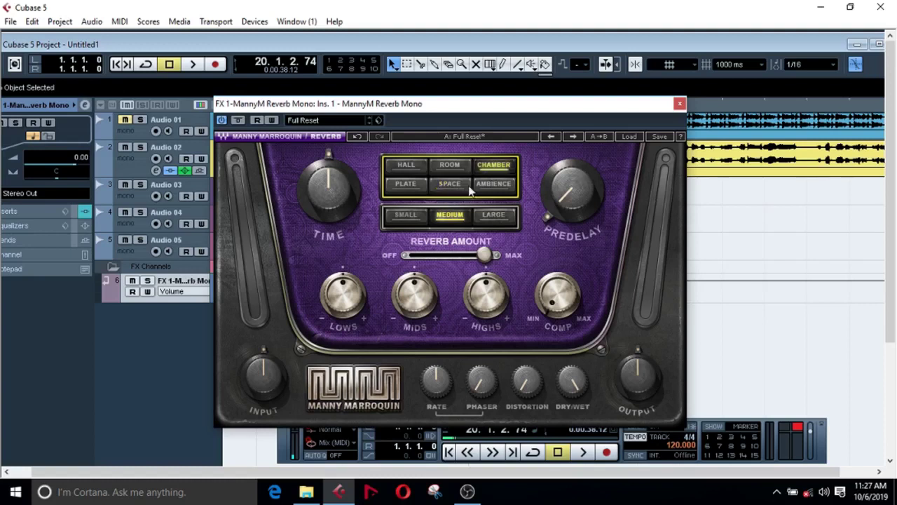
# Load the Vocals with Attitude preset in MannyM Reverb, turn up its output, and close the plug-in window
pyautogui.click(332, 124)
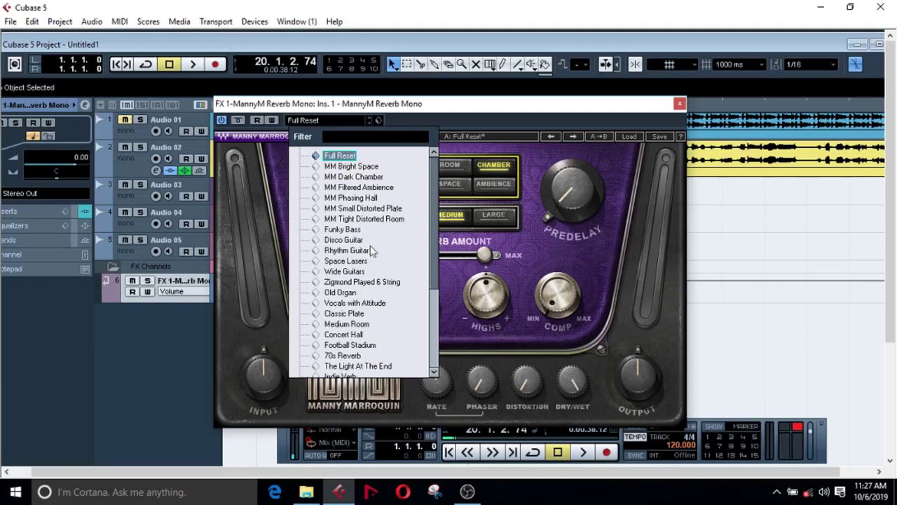
pyautogui.click(340, 303)
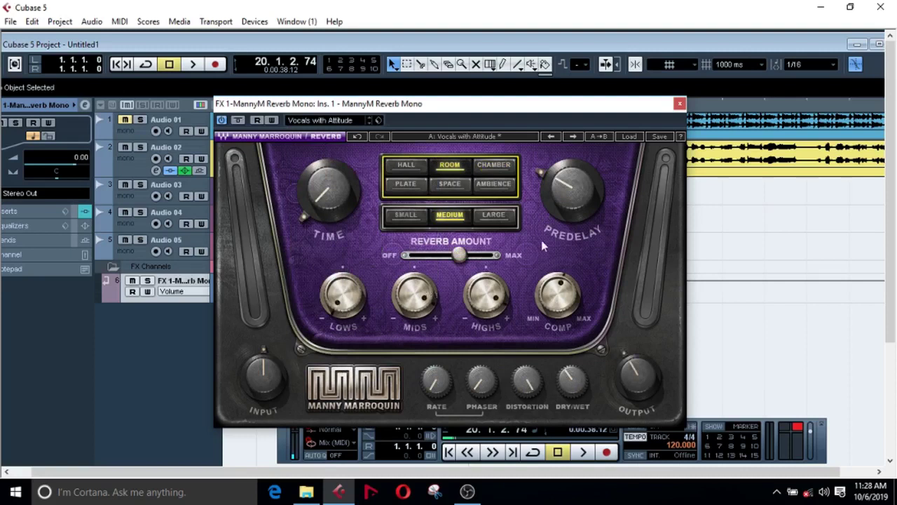
pyautogui.moveTo(633, 364); pyautogui.dragTo(632, 322)
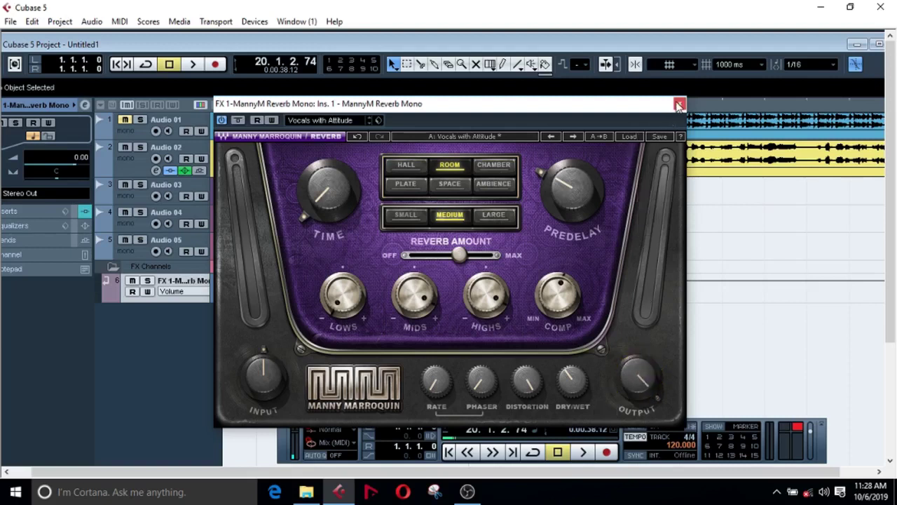
pyautogui.click(678, 105)
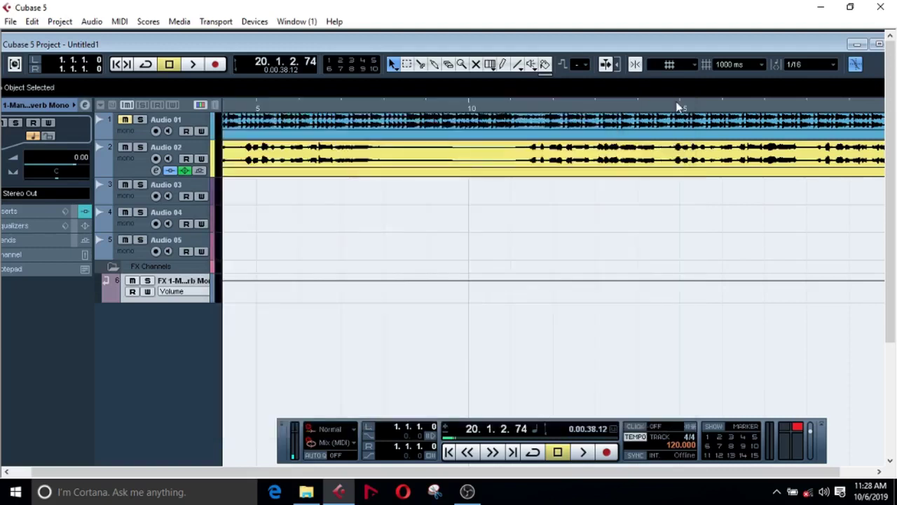
# Route the first send of Audio 02 to the MannyM Reverb FX channel and activate the send
pyautogui.click(136, 169)
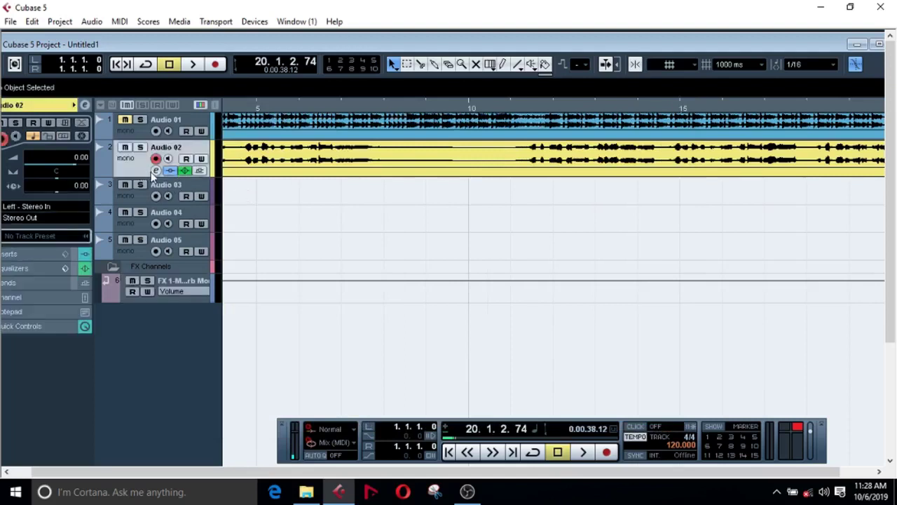
pyautogui.click(156, 171)
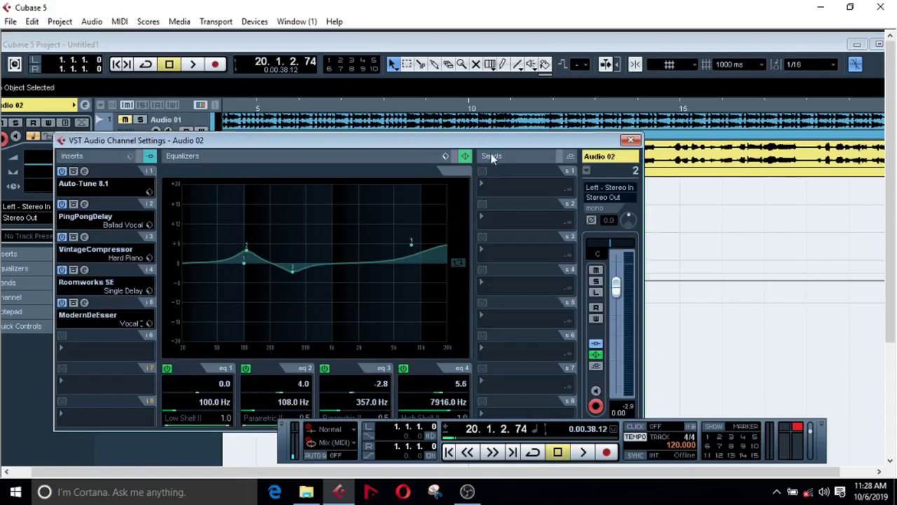
pyautogui.click(490, 182)
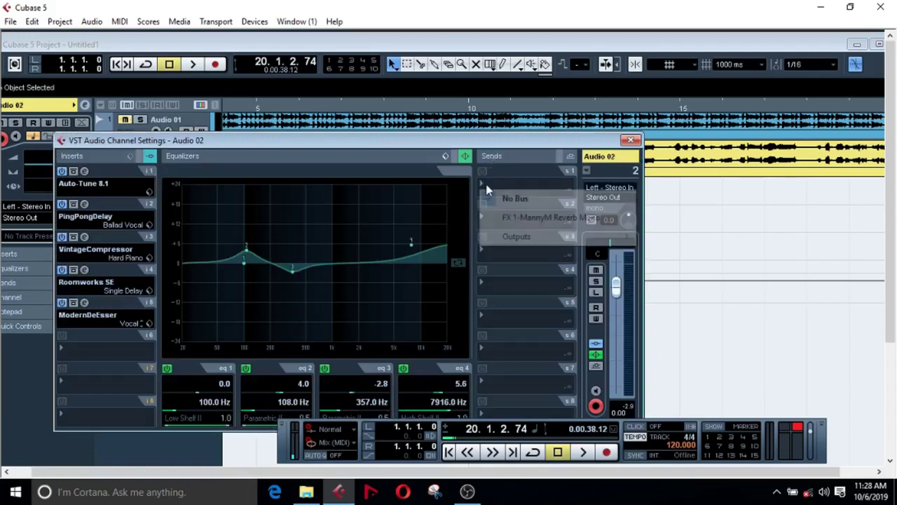
pyautogui.click(561, 219)
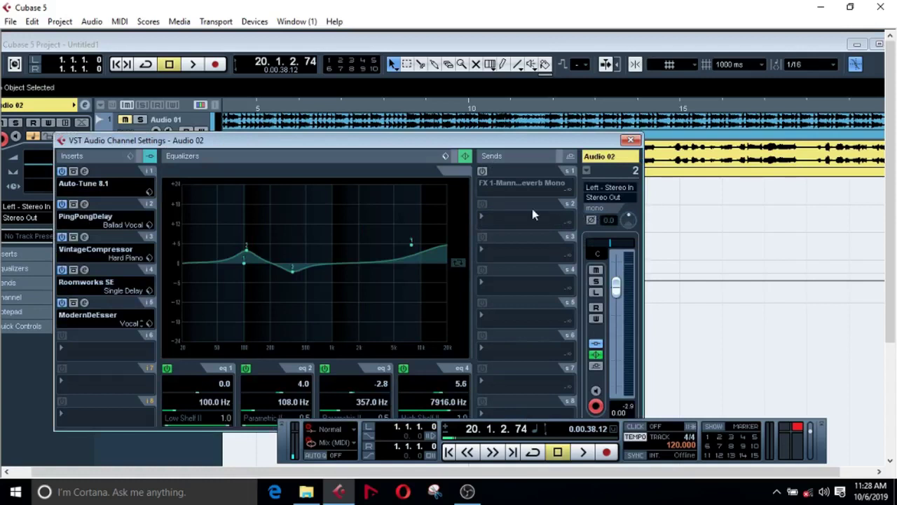
pyautogui.click(483, 171)
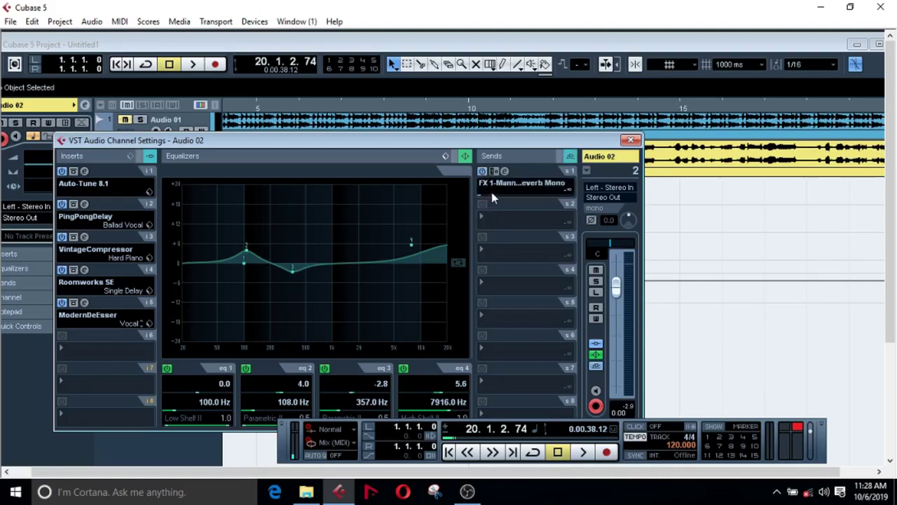
# Set the level of Audio 02's reverb send to 0 and close the channel settings window
pyautogui.moveTo(491, 199); pyautogui.dragTo(550, 205)
pyautogui.doubleClick(559, 190)
pyautogui.write('0')
pyautogui.press('Return')
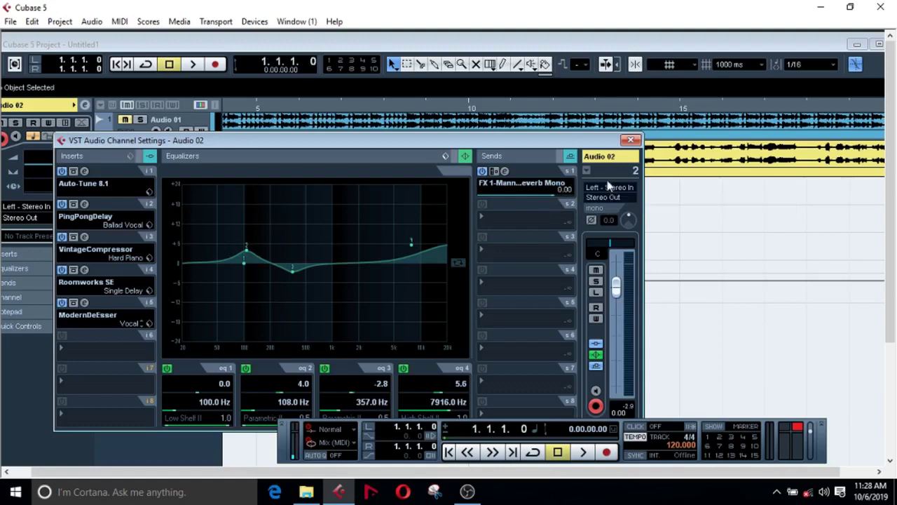
pyautogui.click(630, 139)
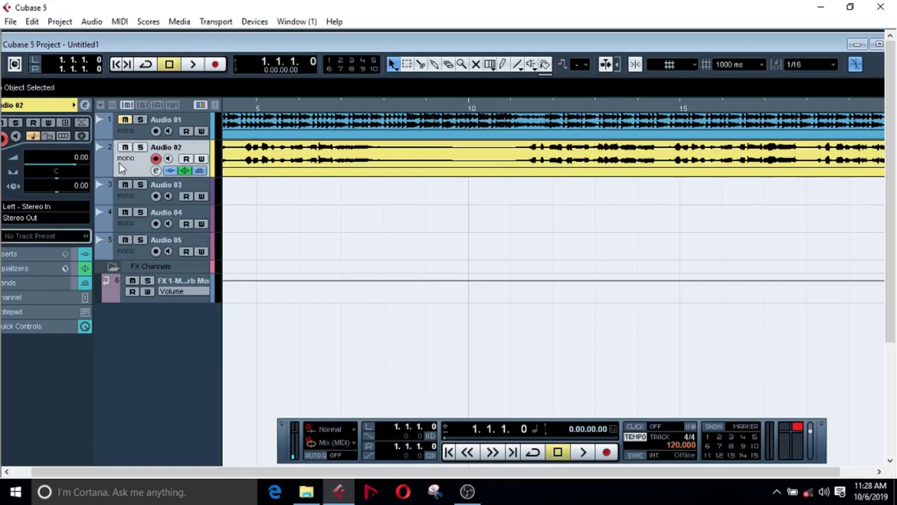
# Open the mixer's Stereo Out channel settings and load dbx-160 Mono from the Dynamics effects in its first insert slot
pyautogui.click(241, 23)
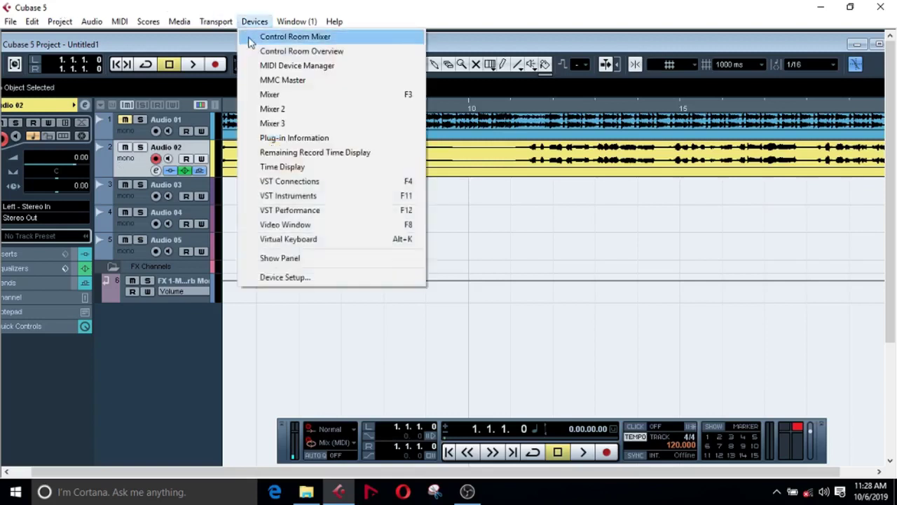
pyautogui.click(272, 96)
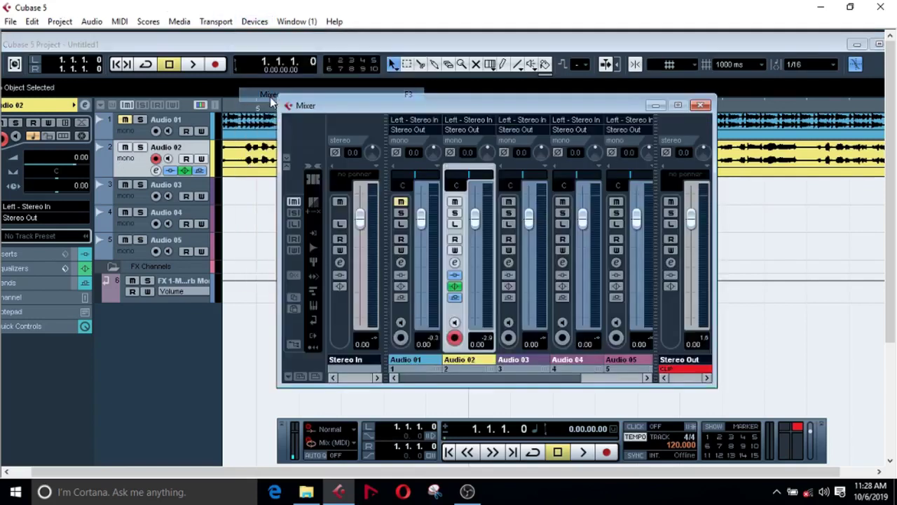
pyautogui.click(671, 262)
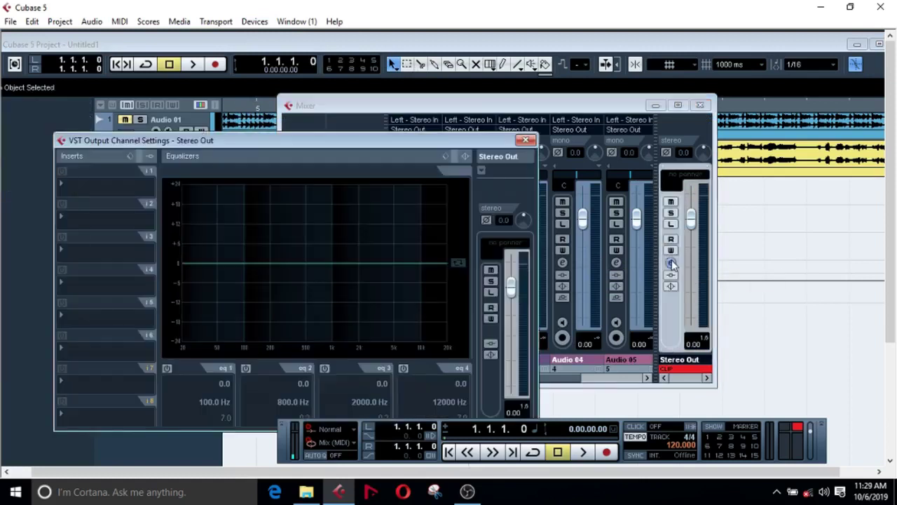
pyautogui.click(73, 183)
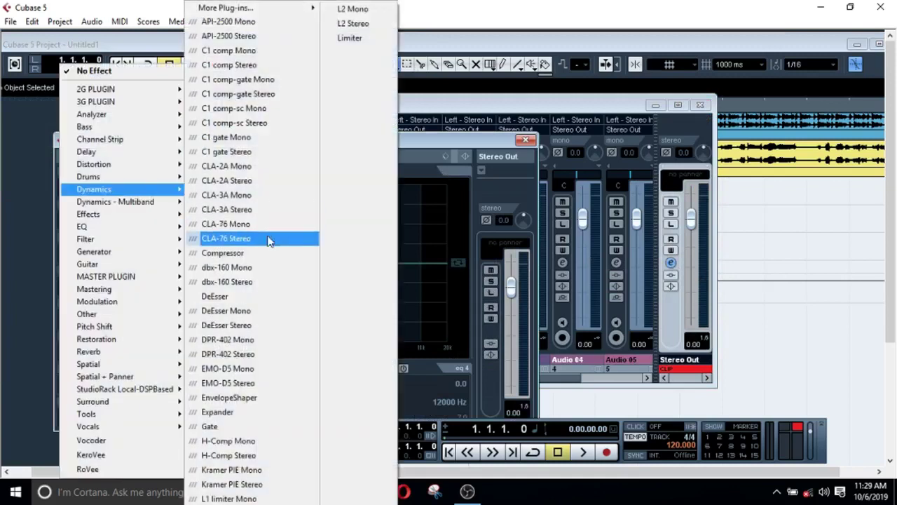
pyautogui.click(245, 269)
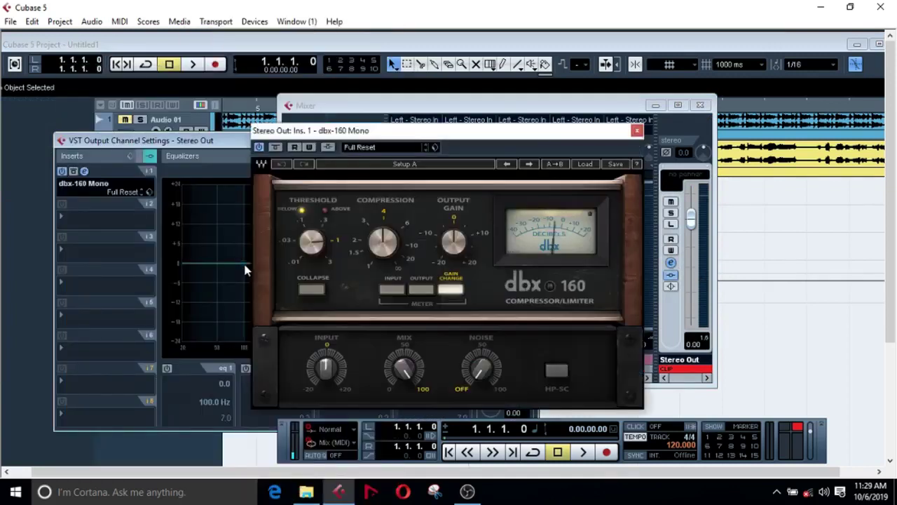
# Load the Lead Vocal Over Compressed preset in dbx-160 Mono, and close the plug-in and Stereo Out channel settings windows
pyautogui.click(370, 147)
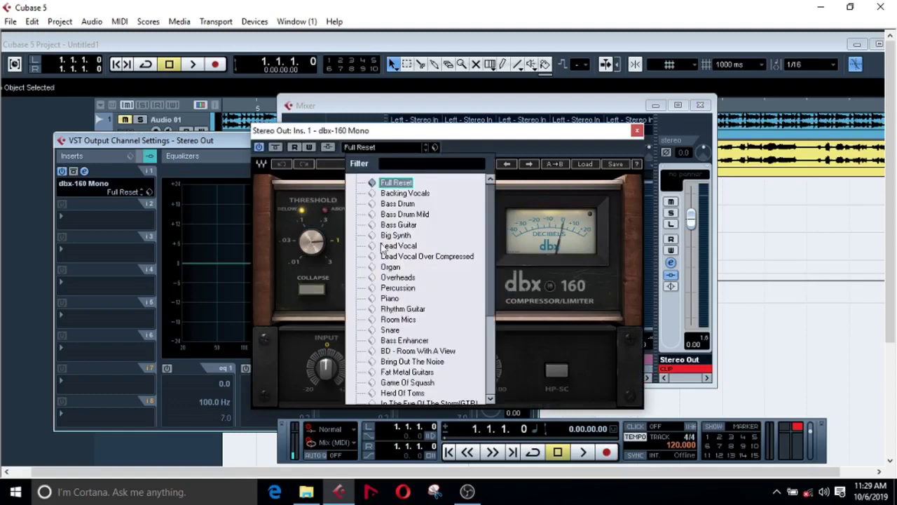
pyautogui.click(416, 257)
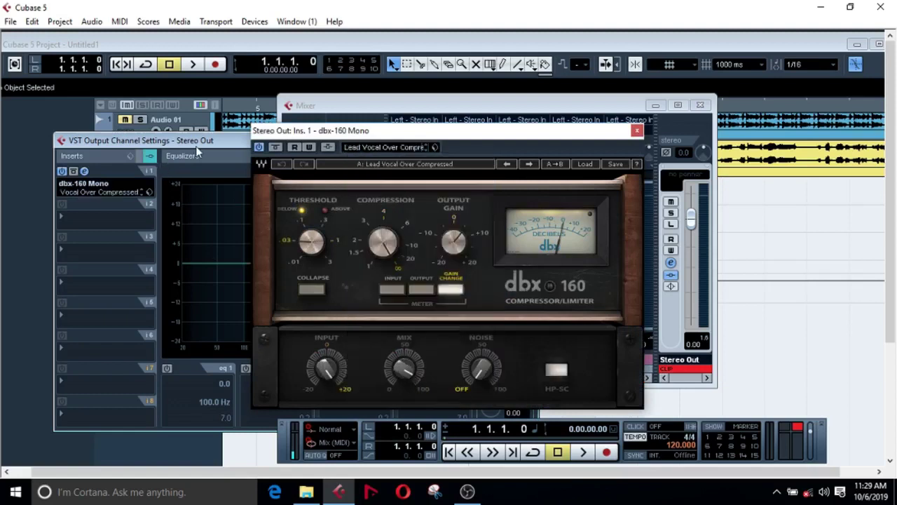
pyautogui.click(637, 130)
pyautogui.click(526, 139)
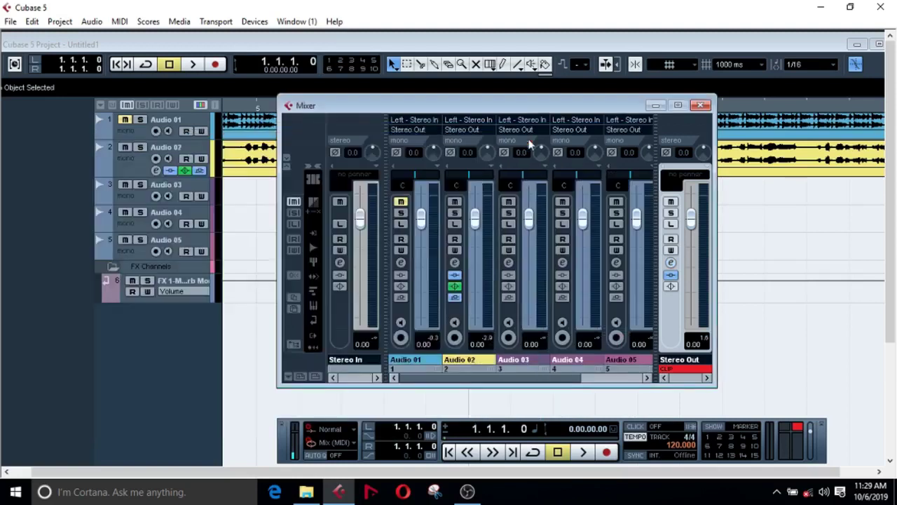
# Close the mixer and unmute Audio 01 in the maximized project window
pyautogui.click(701, 105)
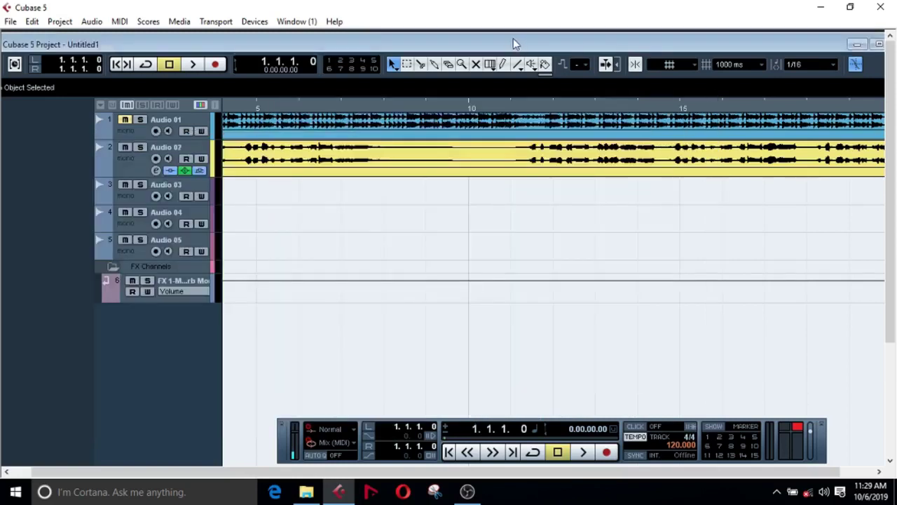
pyautogui.doubleClick(513, 39)
pyautogui.click(138, 97)
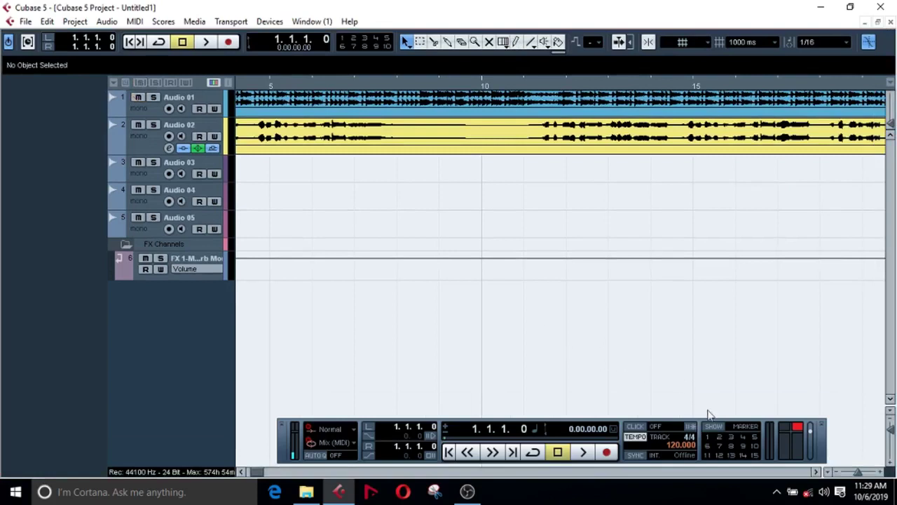
# Place the project cursor at about 11 seconds, just before a vocal phrase, and select the Audio 02 track
pyautogui.click(816, 473)
pyautogui.click(815, 473)
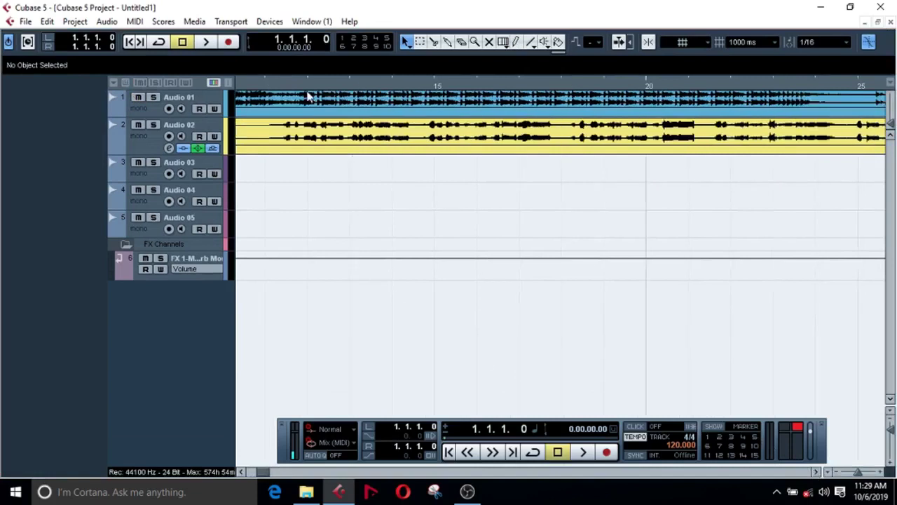
pyautogui.moveTo(266, 90); pyautogui.dragTo(275, 90)
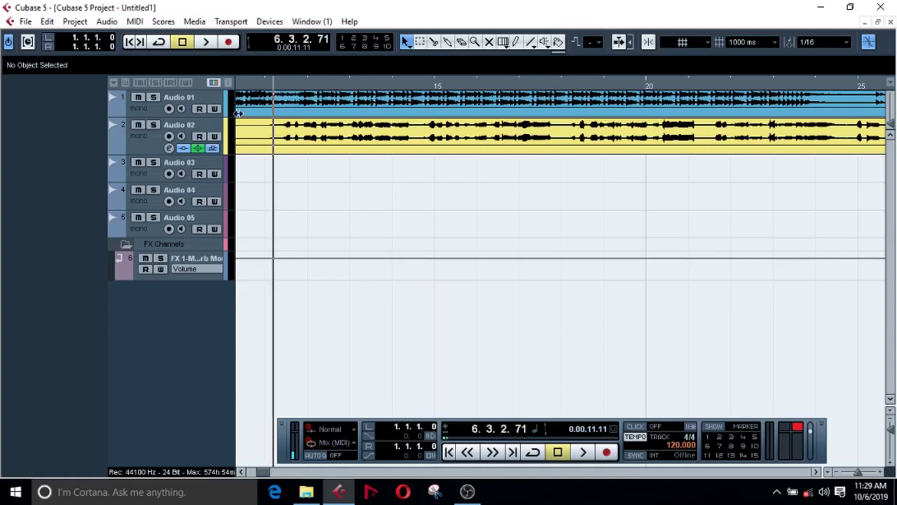
pyautogui.click(142, 142)
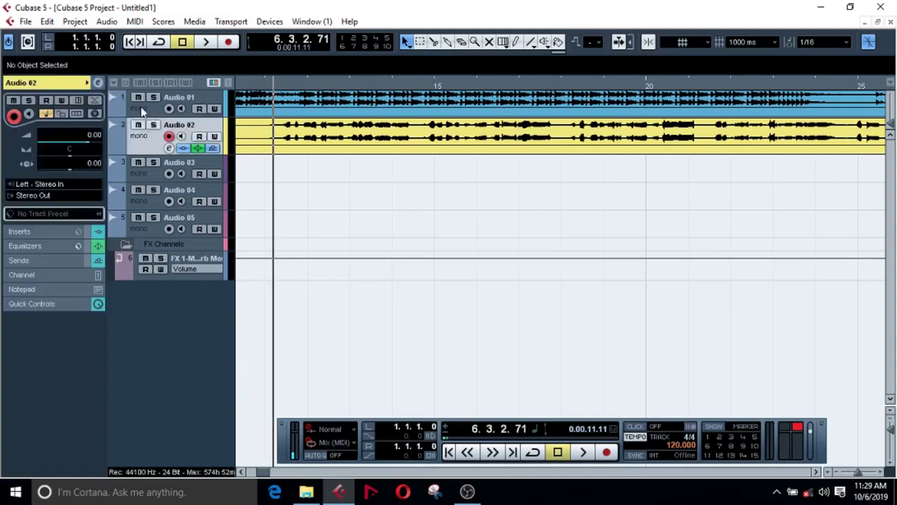
pyautogui.click(143, 112)
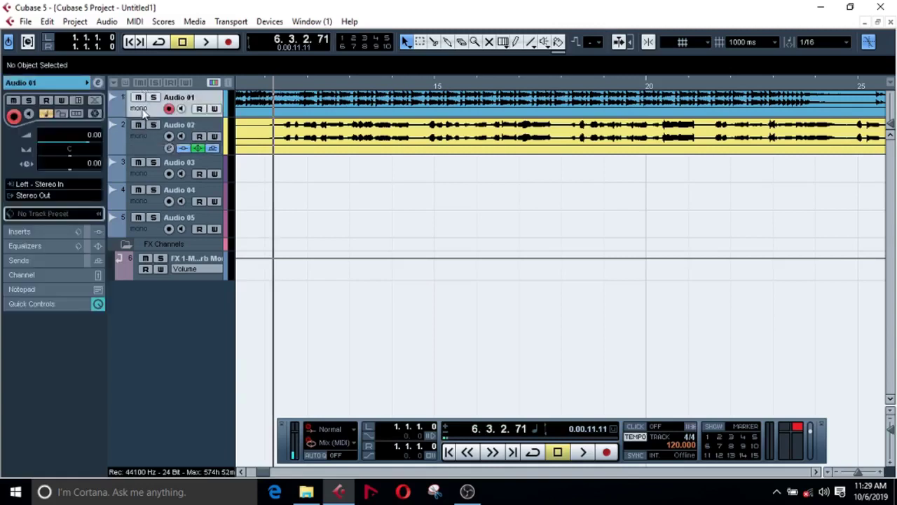
pyautogui.click(129, 147)
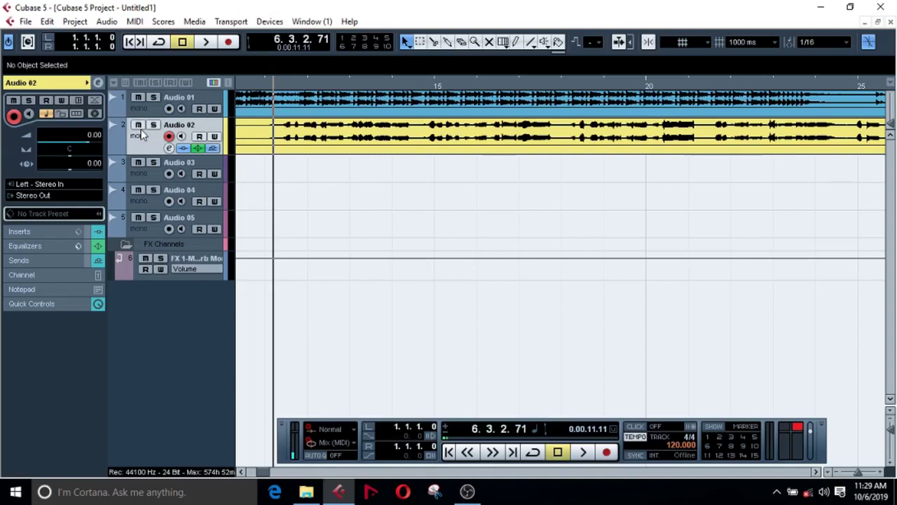
# Play the mix from the project cursor to hear the processed vocal with the beat, and stop playback
pyautogui.press('space')
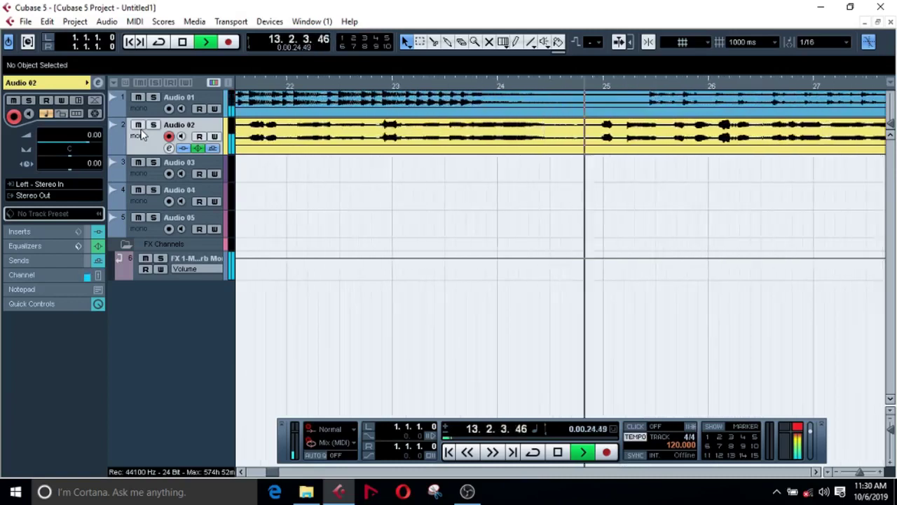
pyautogui.press('g')
pyautogui.press('g')
pyautogui.press('g')
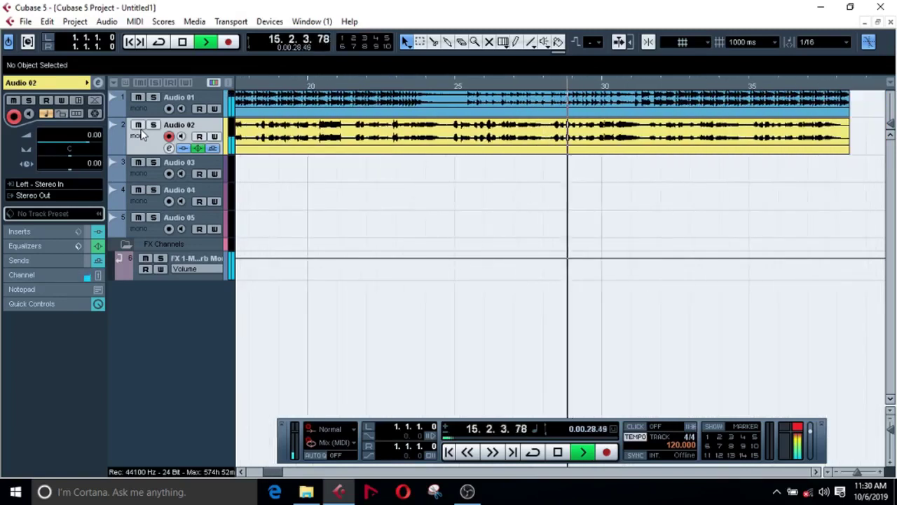
pyautogui.press('h')
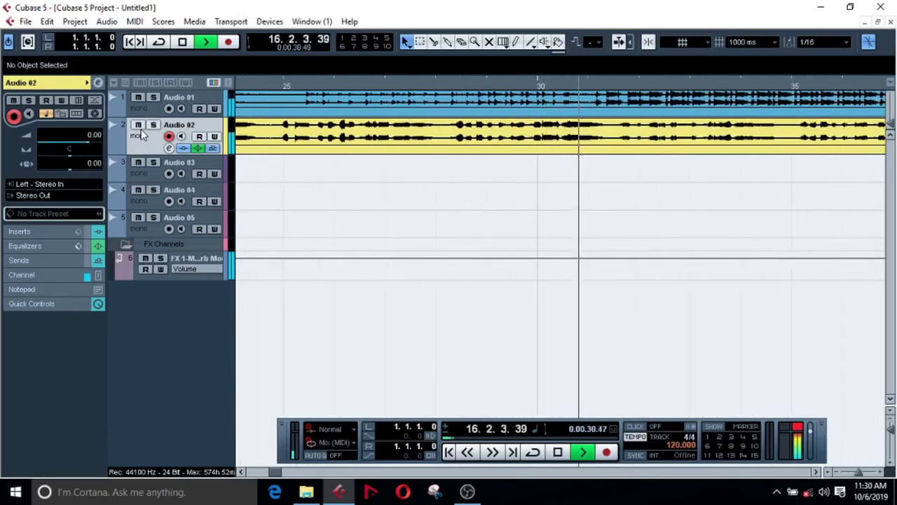
pyautogui.press('h')
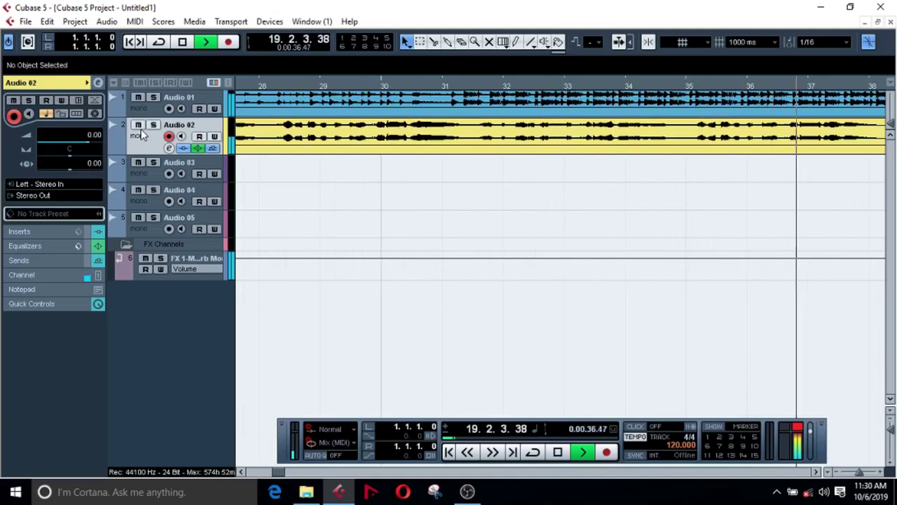
pyautogui.press('space')
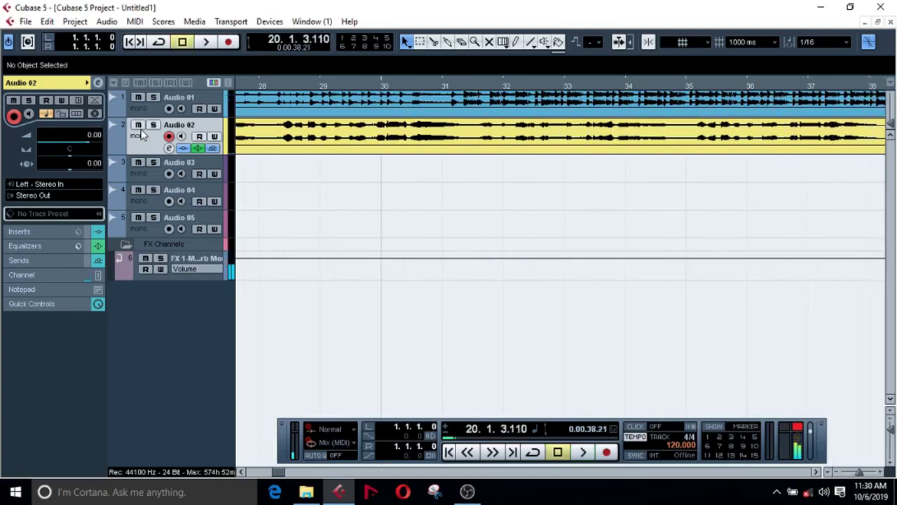